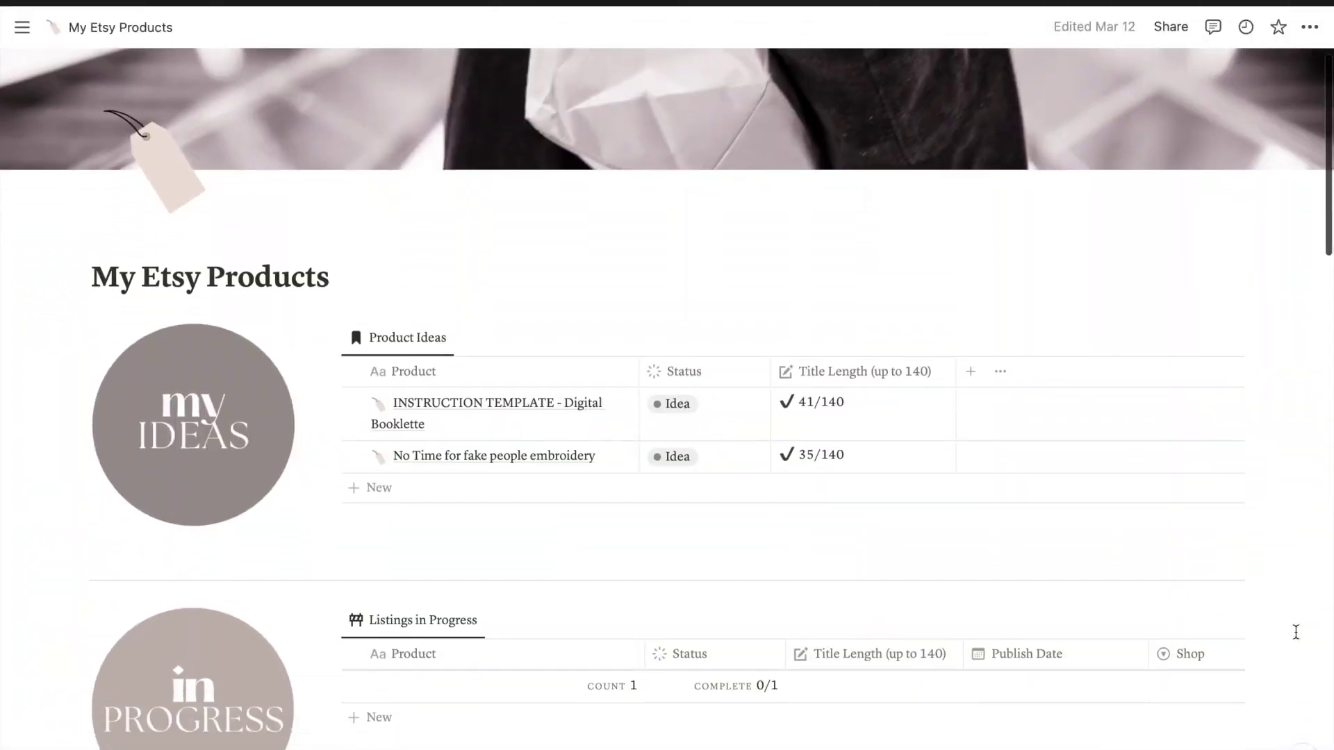
Open the Etsy Shop Banner entry in preview and choose to upload a new cover image.
scroll(1295, 632, down, 13)
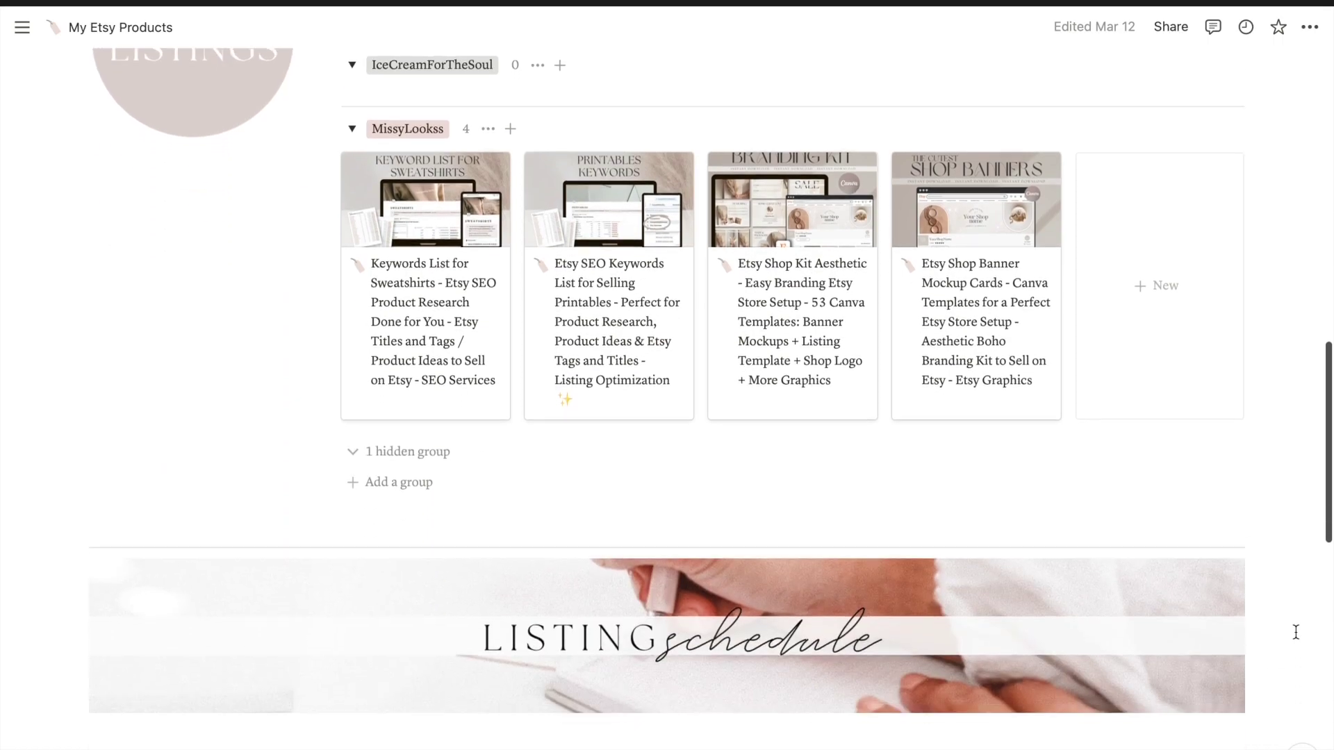
scroll(1295, 631, down, 7)
scroll(984, 389, up, 9)
click(983, 389)
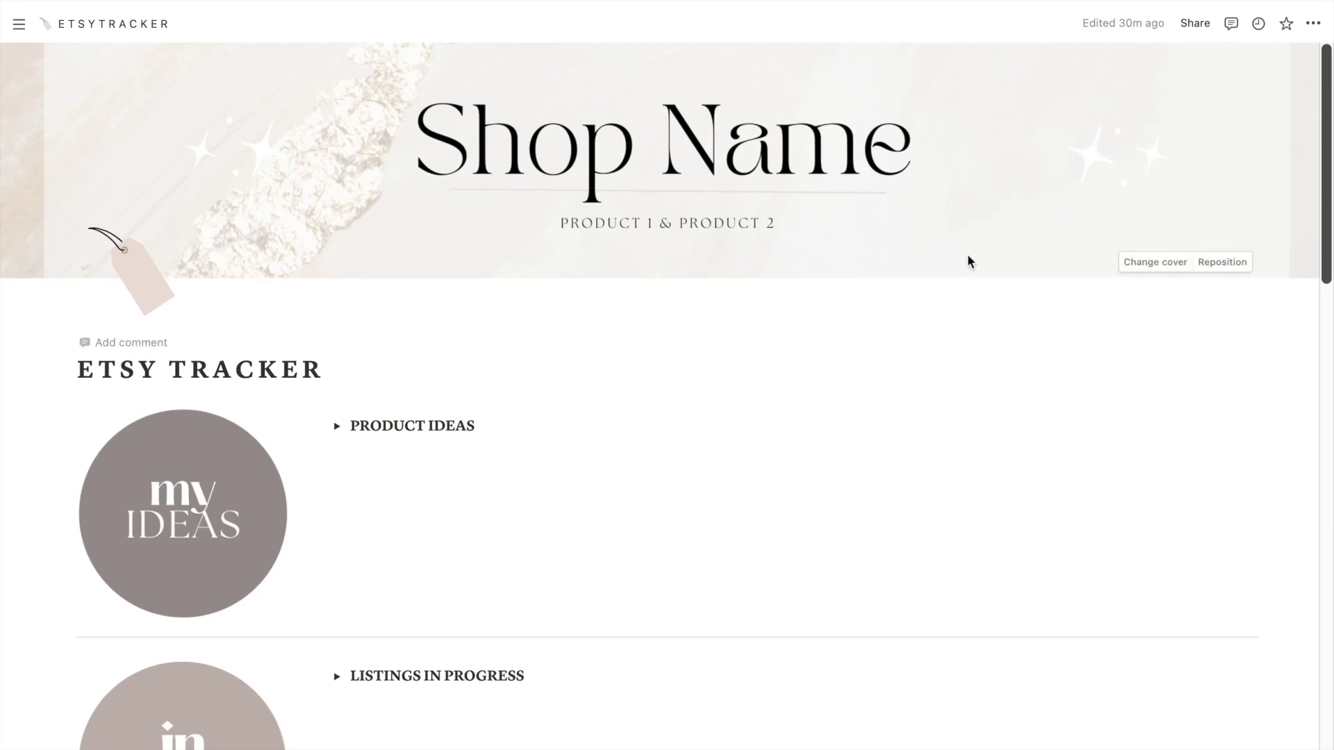
click(1147, 270)
click(981, 295)
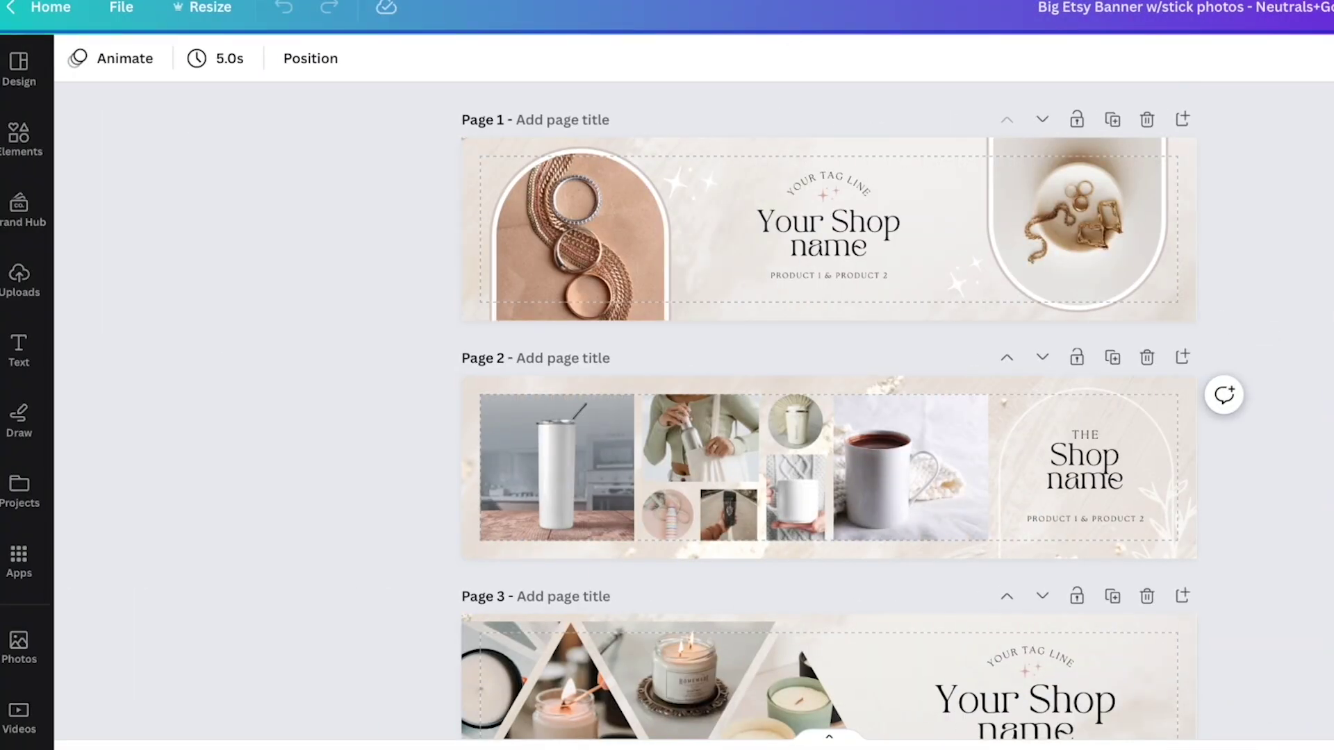
Put the knit-sweater mug in the left arch, select the PRODUCT text, and fill Page 5's frames.
scroll(1108, 472, down, 18)
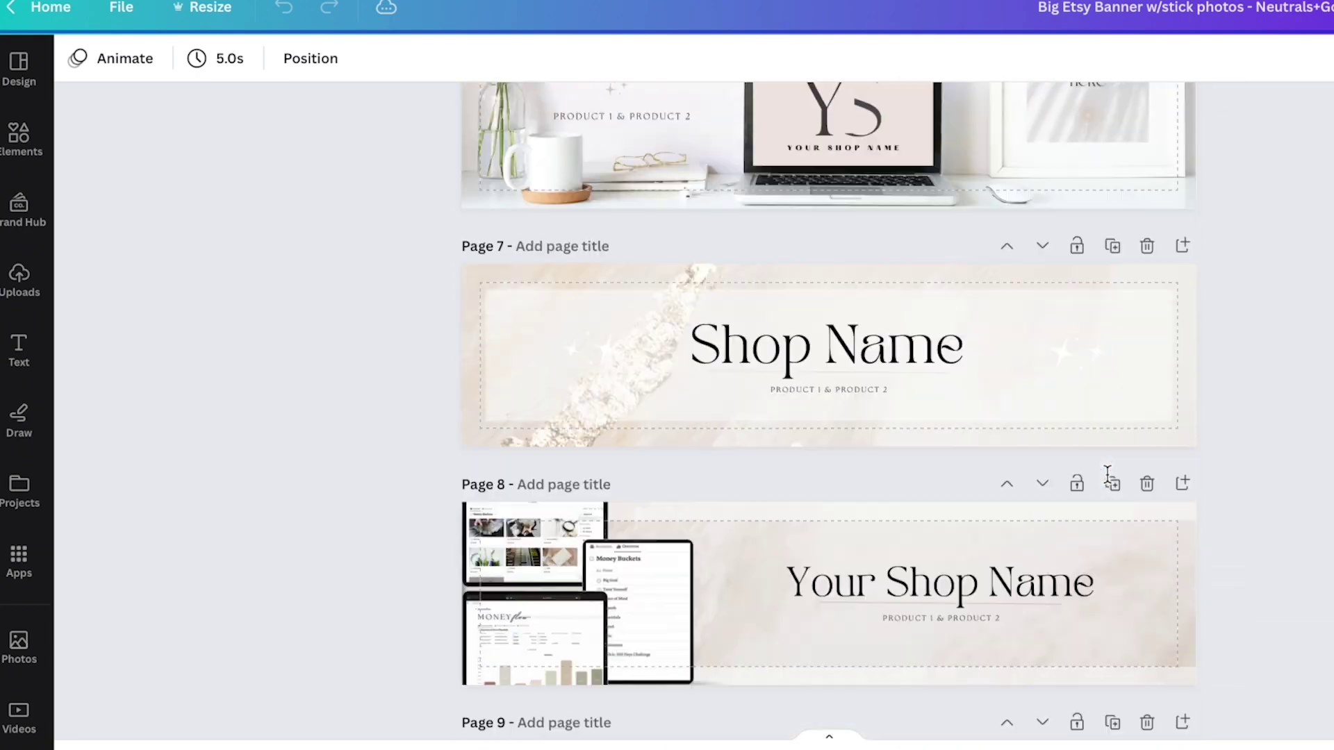
scroll(1108, 473, down, 5)
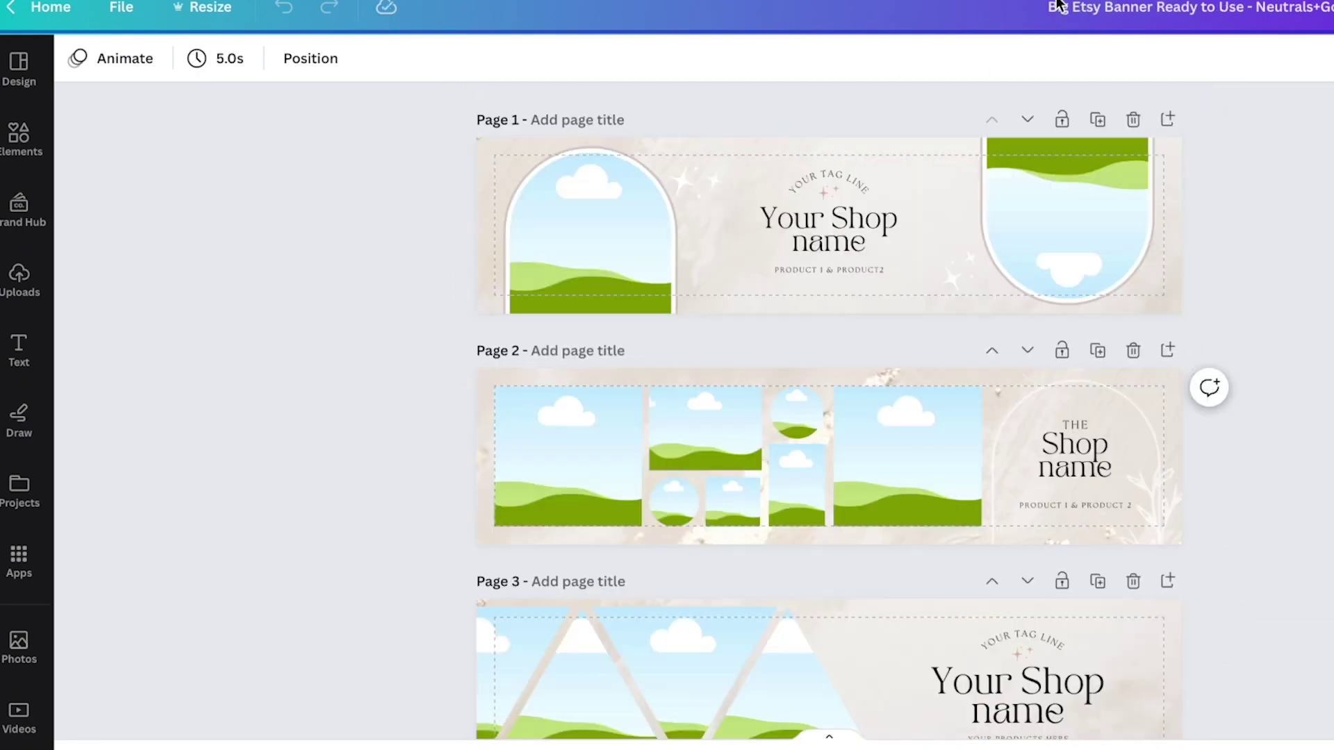
scroll(828, 409, down, 3)
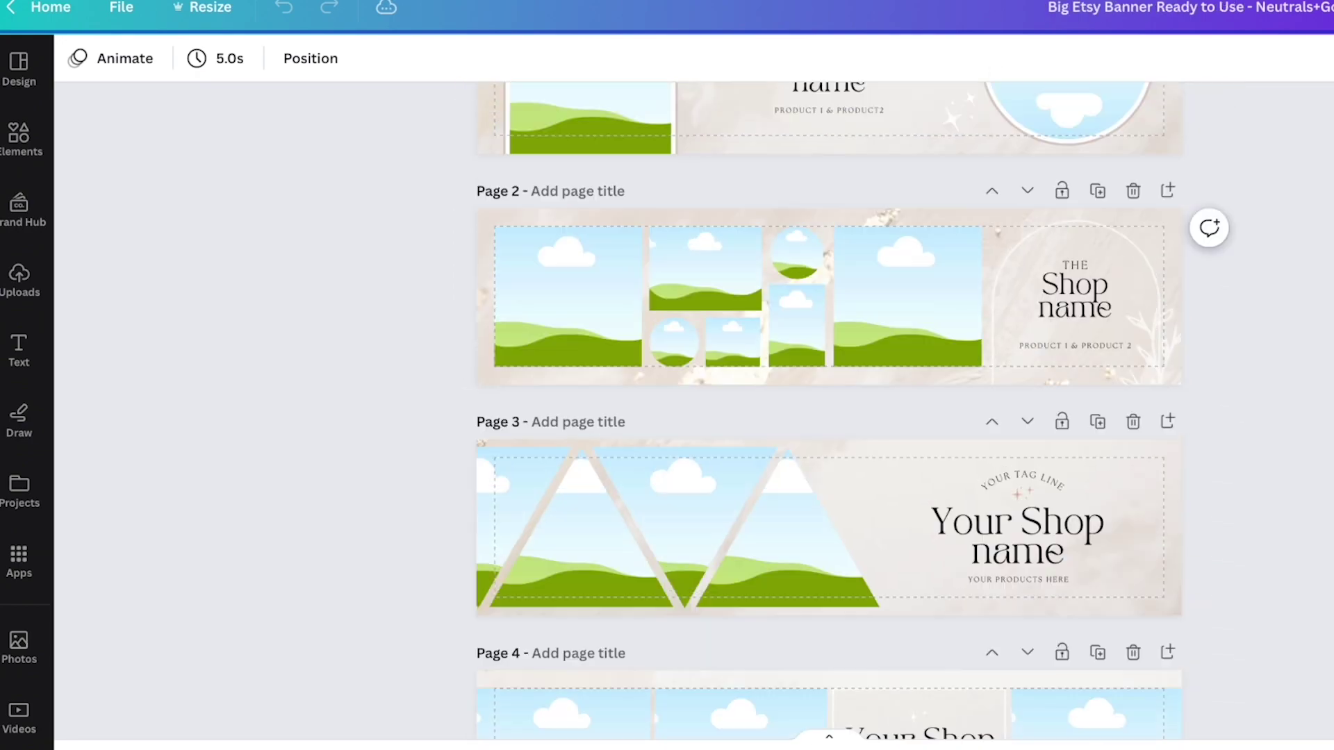
scroll(829, 410, up, 3)
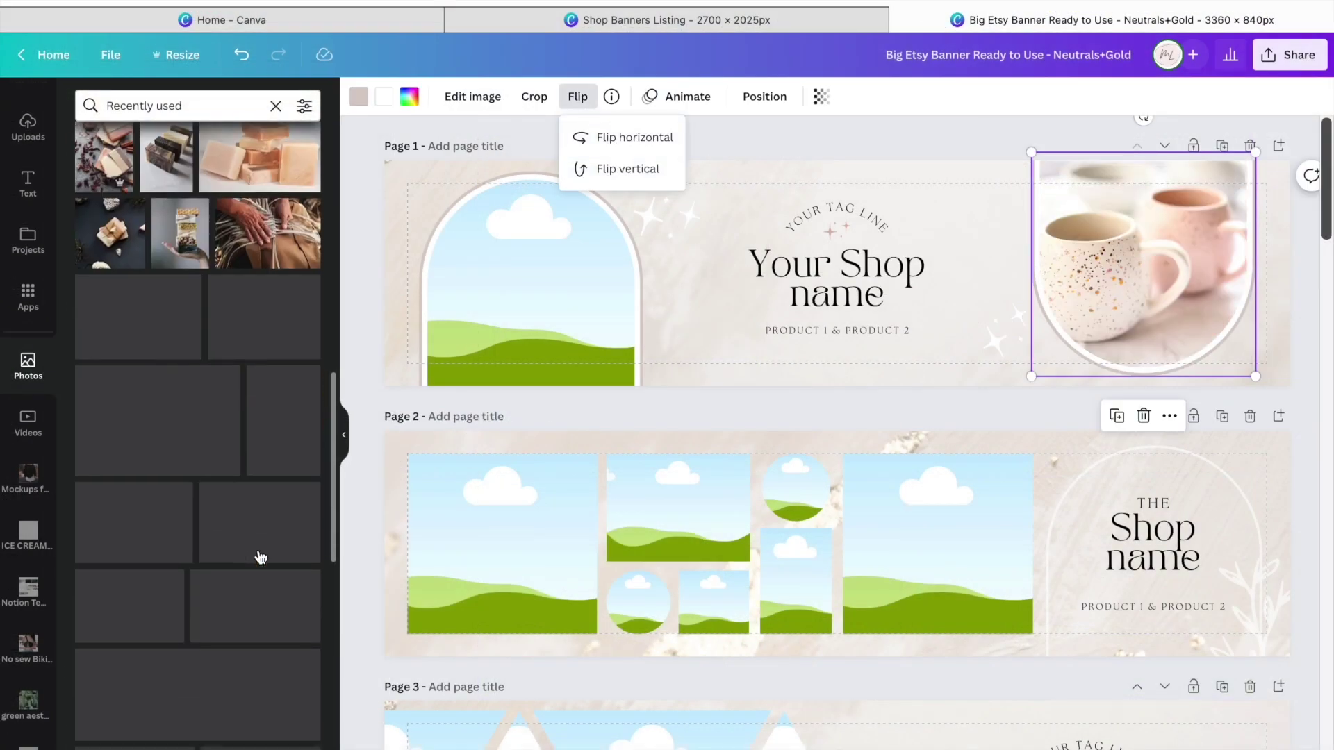
drag(261, 557, 531, 292)
click(806, 328)
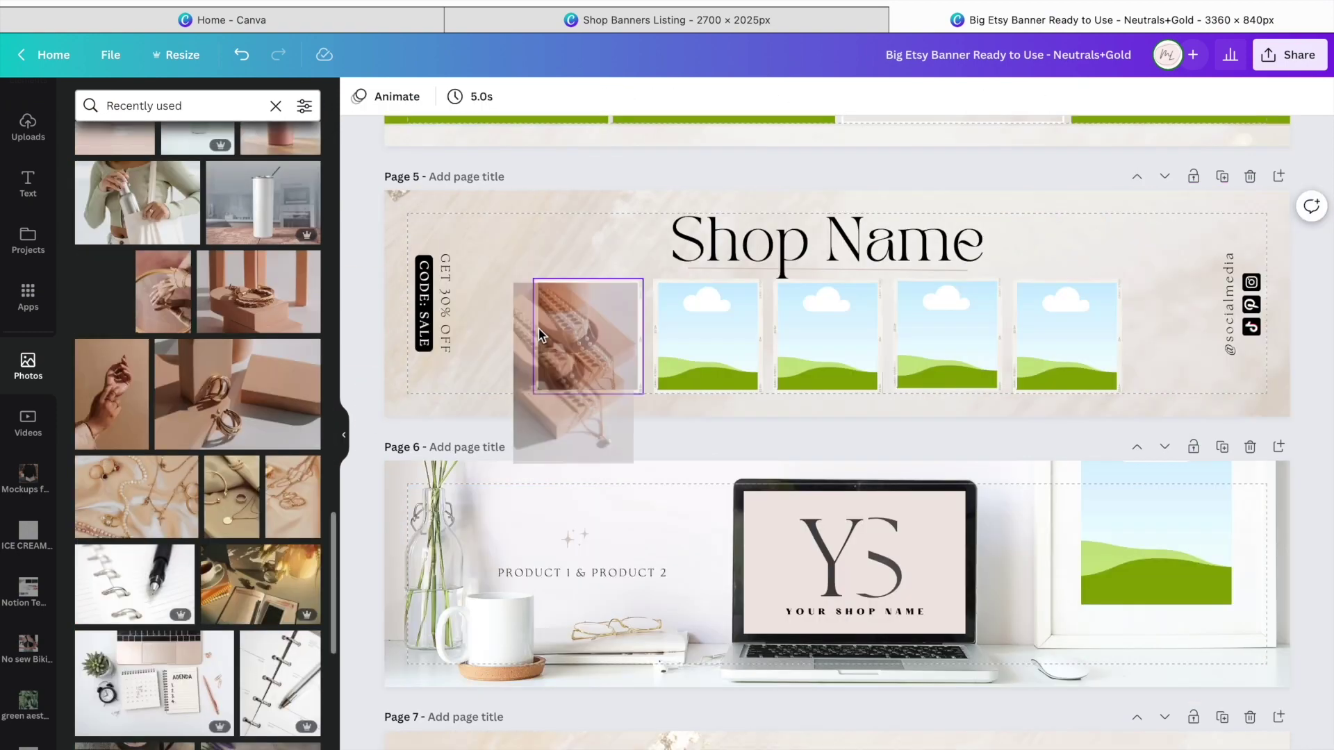
drag(580, 333, 710, 363)
drag(299, 514, 827, 335)
drag(232, 496, 947, 336)
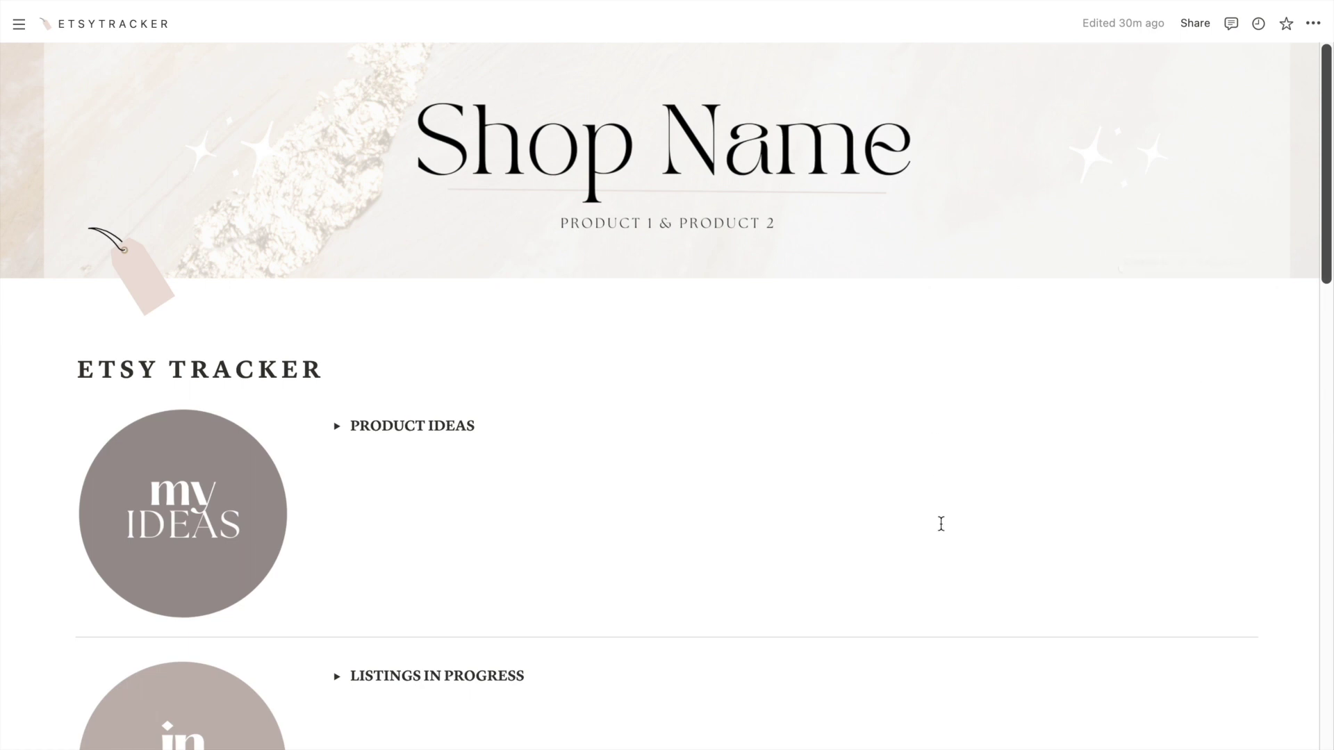
Expand the PRODUCT IDEAS and LISTINGS IN PROGRESS sections.
scroll(941, 523, down, 5)
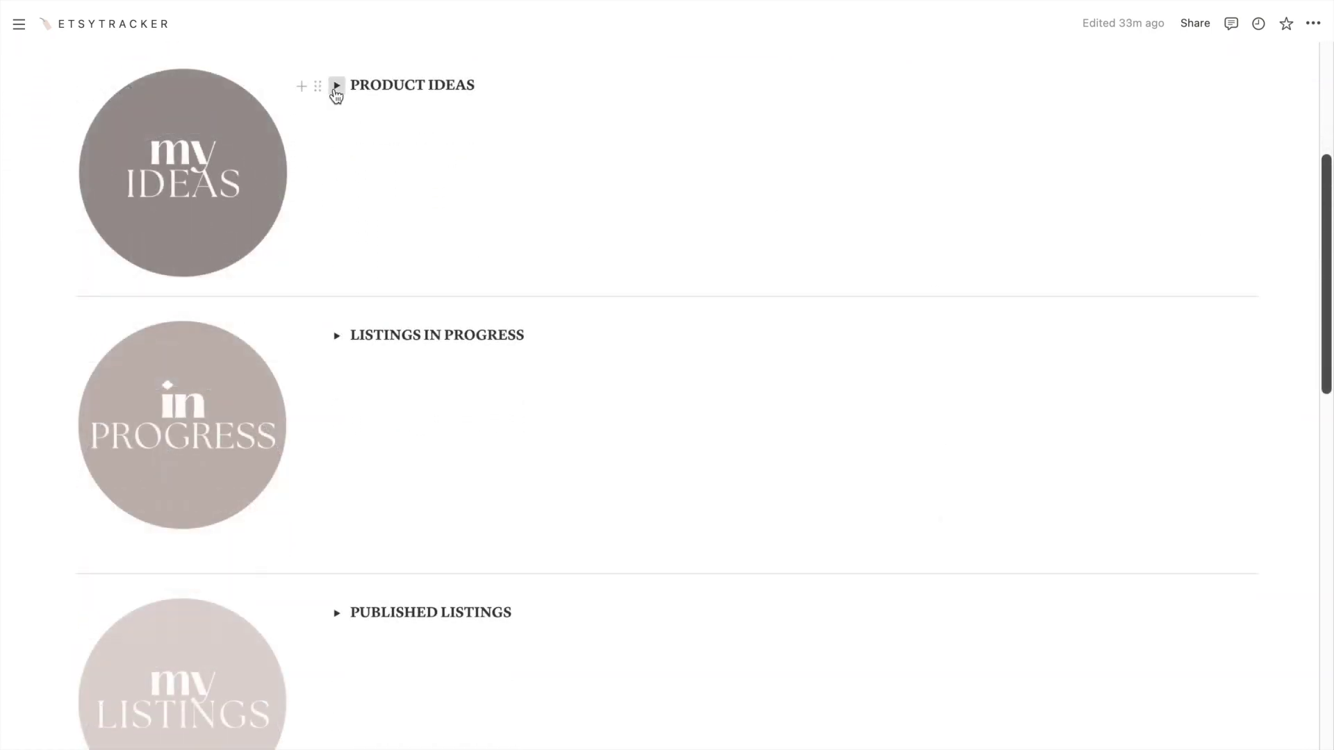
click(336, 86)
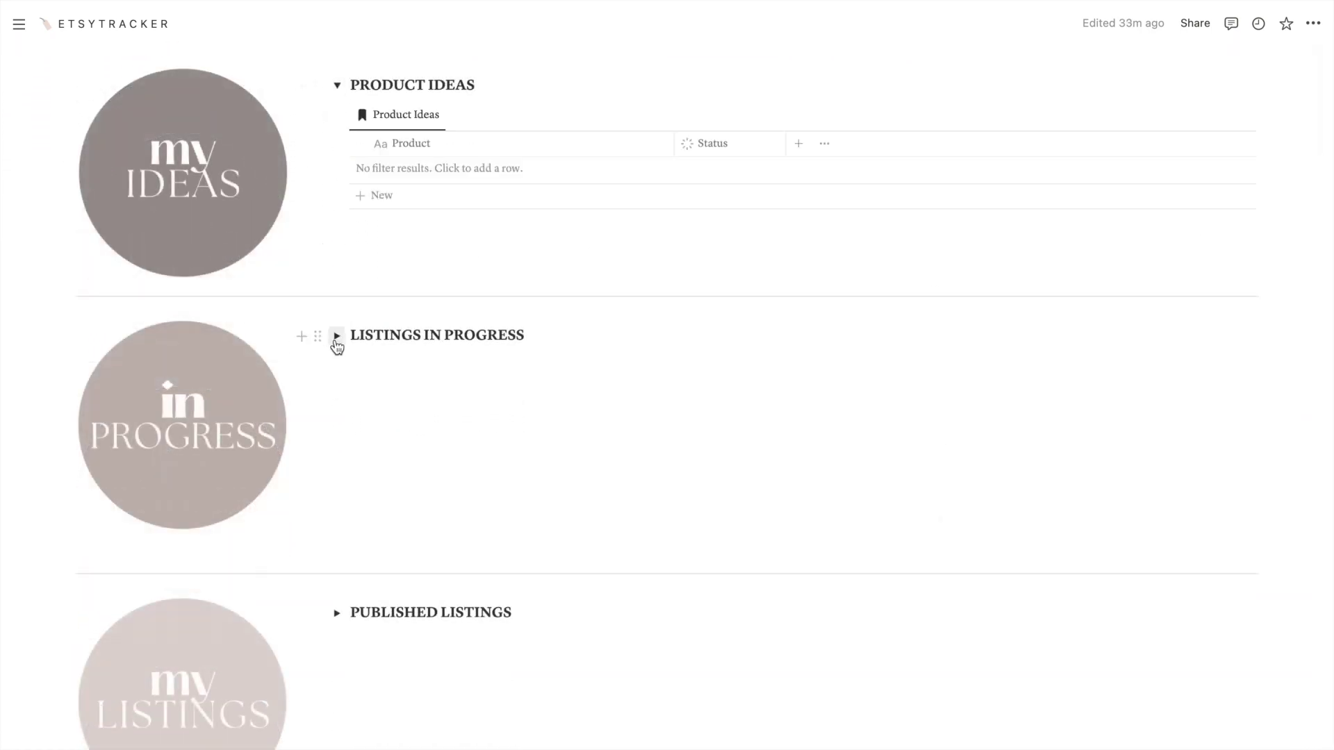
click(336, 336)
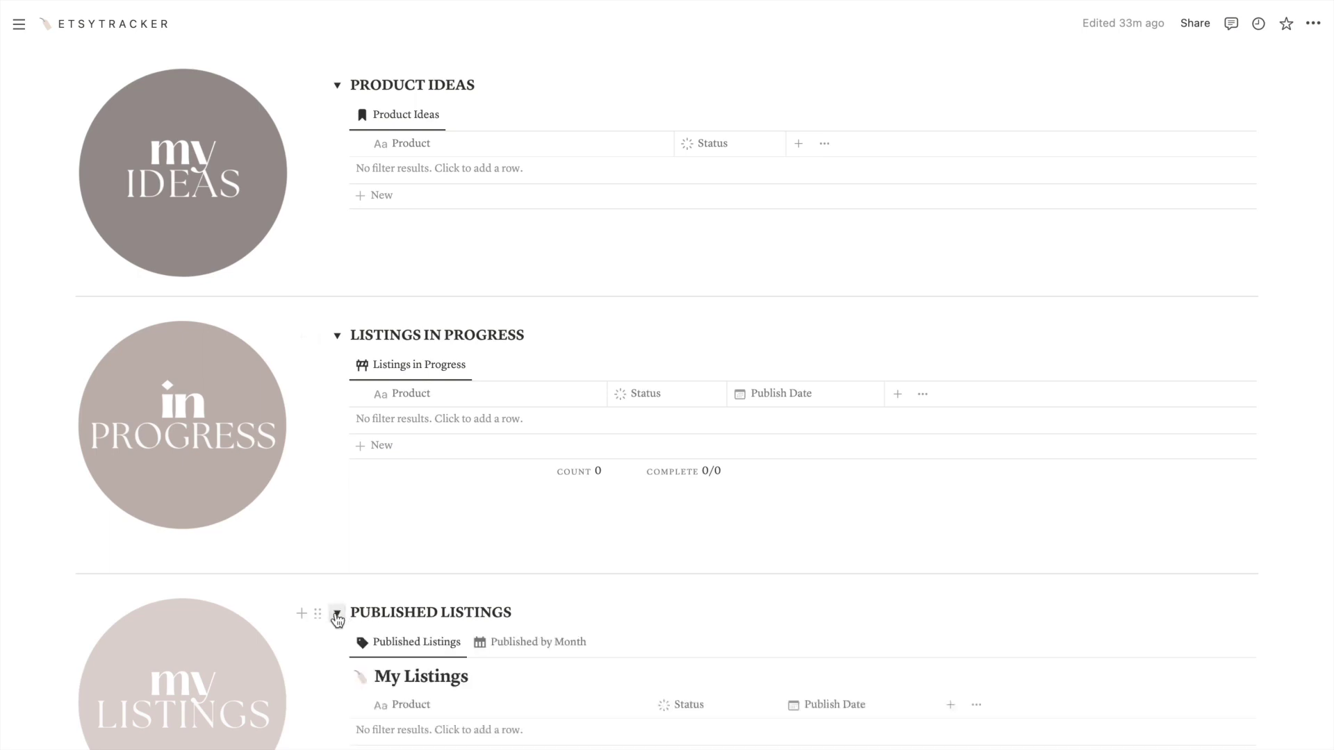
Add a new Product Title row to Product Ideas and open it as a page.
scroll(337, 623, down, 1)
scroll(338, 628, up, 1)
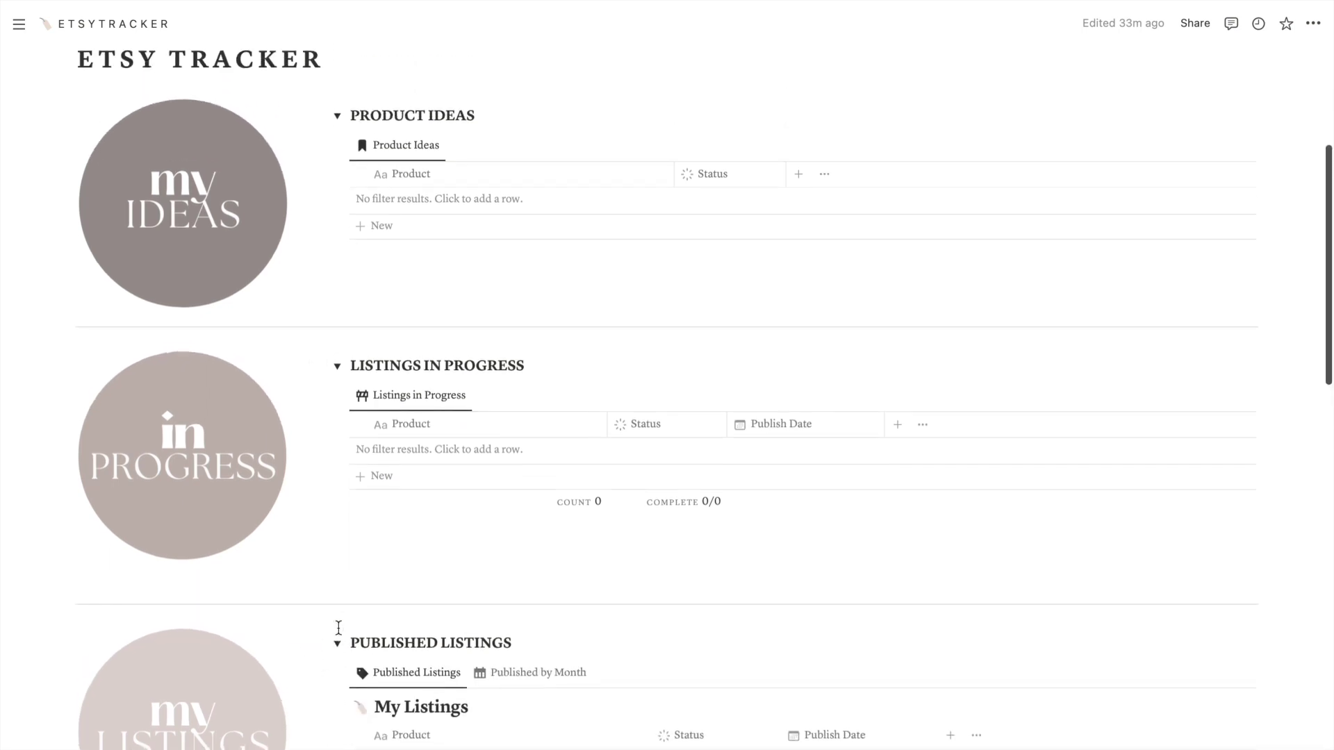
click(372, 227)
key(Escape)
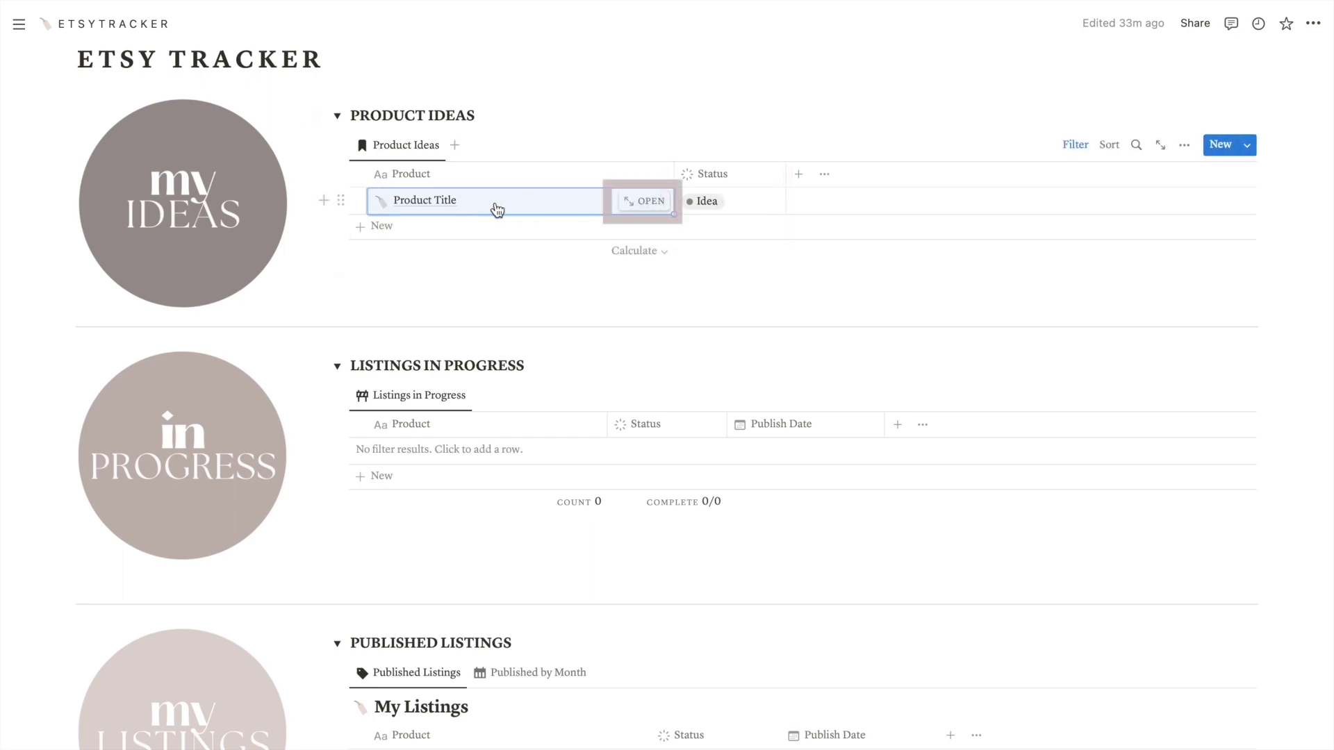
click(633, 203)
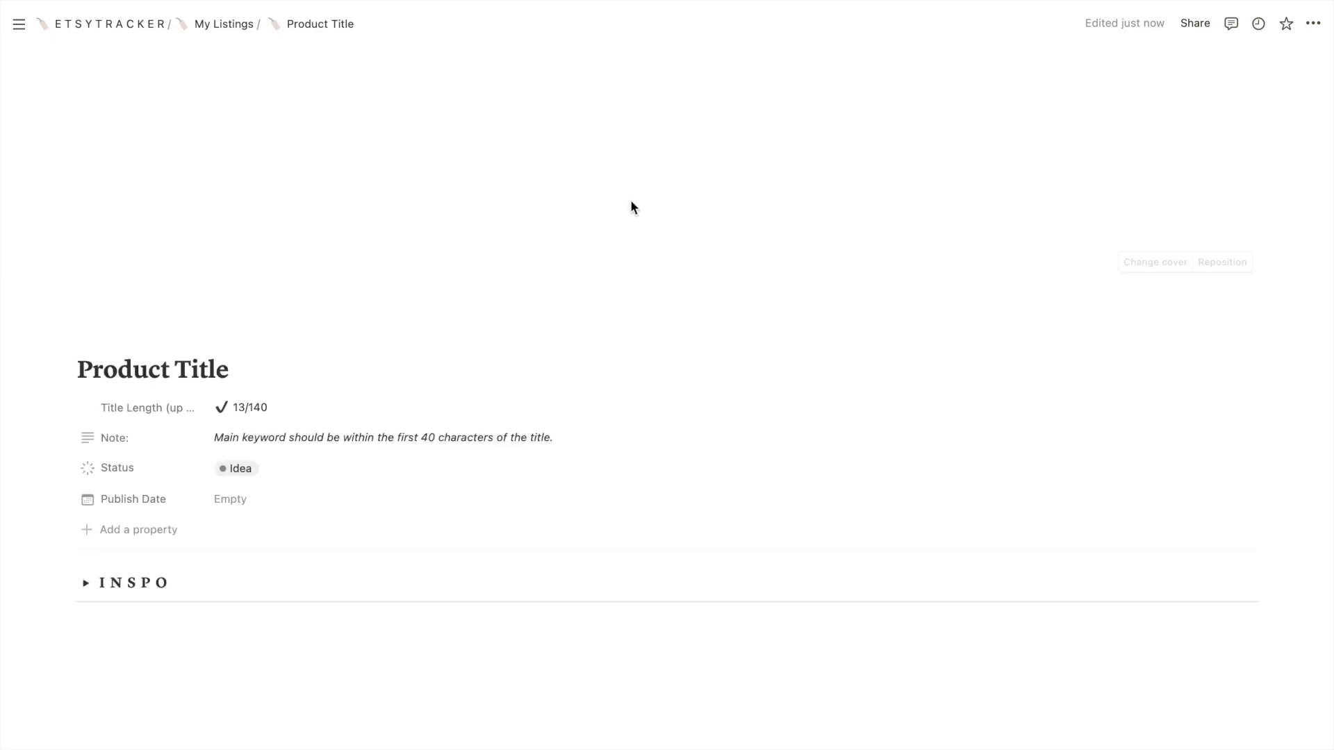
Expand the INSPO section on the Product Title page.
scroll(605, 514, down, 4)
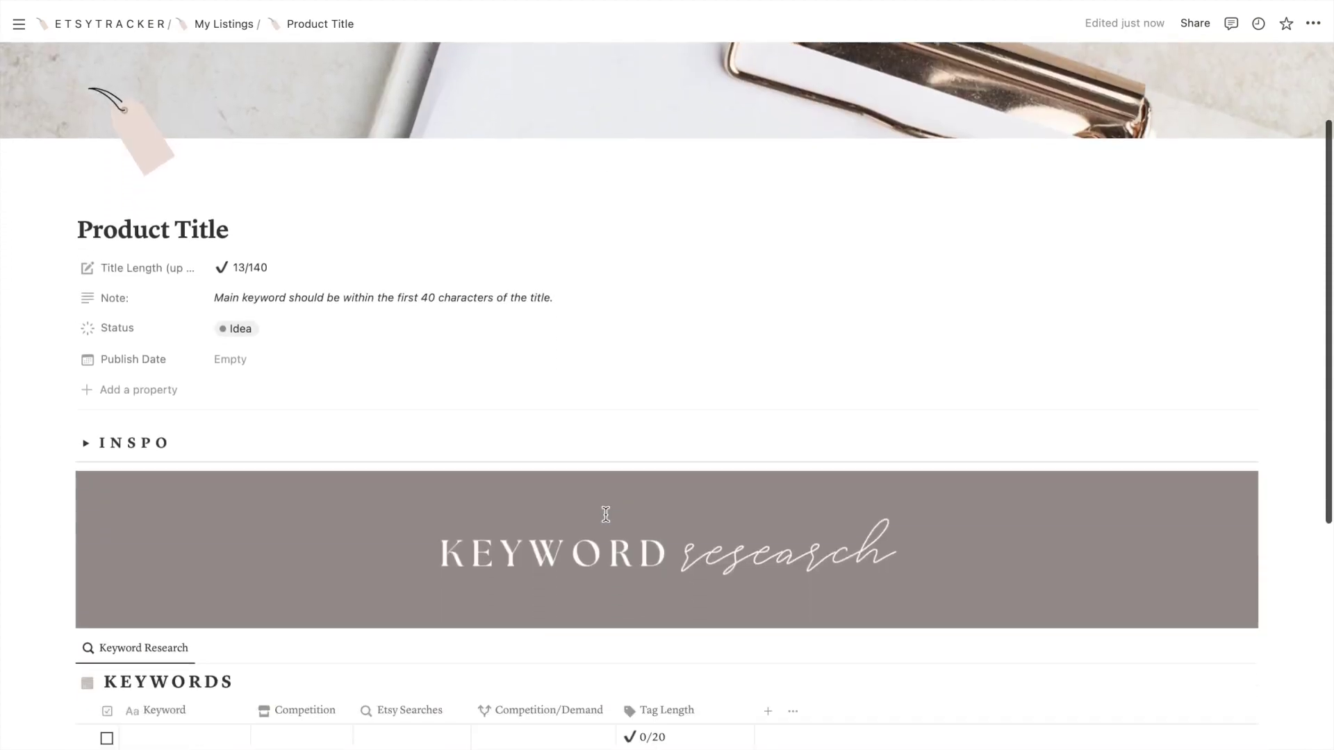
scroll(606, 514, down, 1)
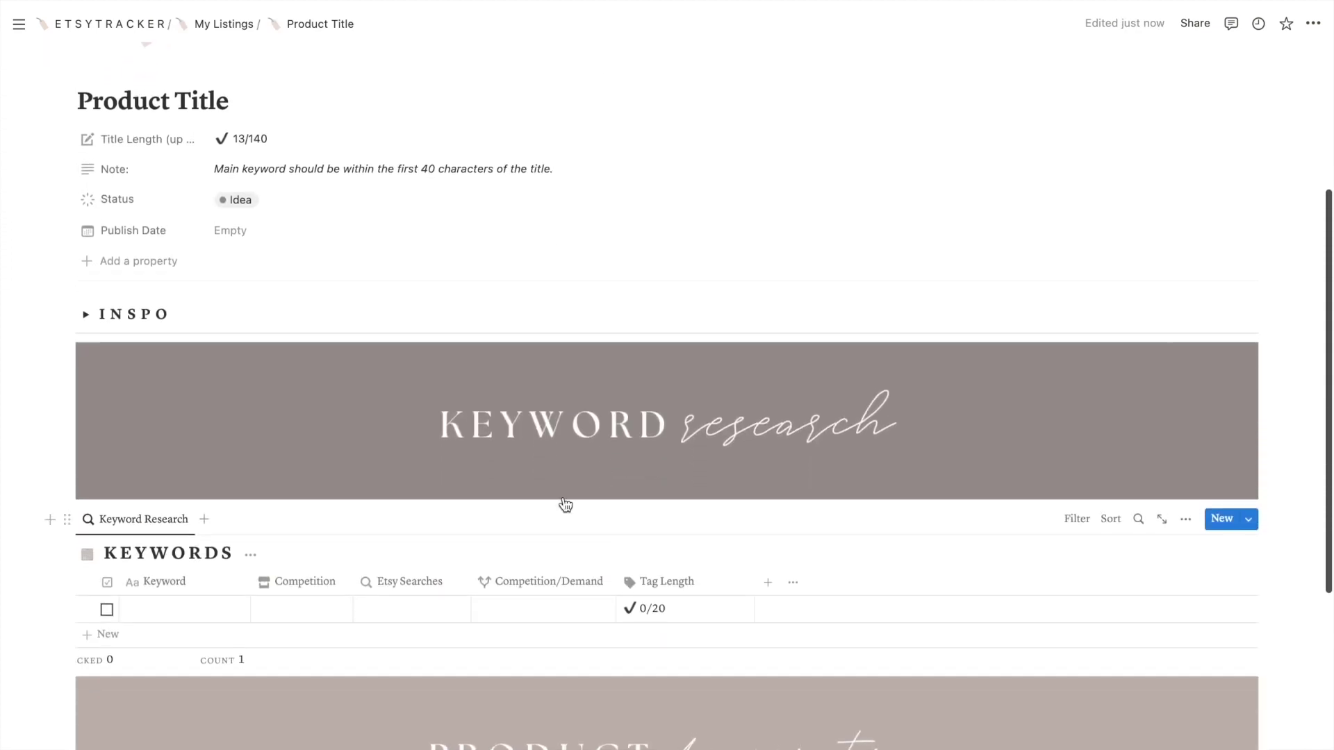
click(85, 316)
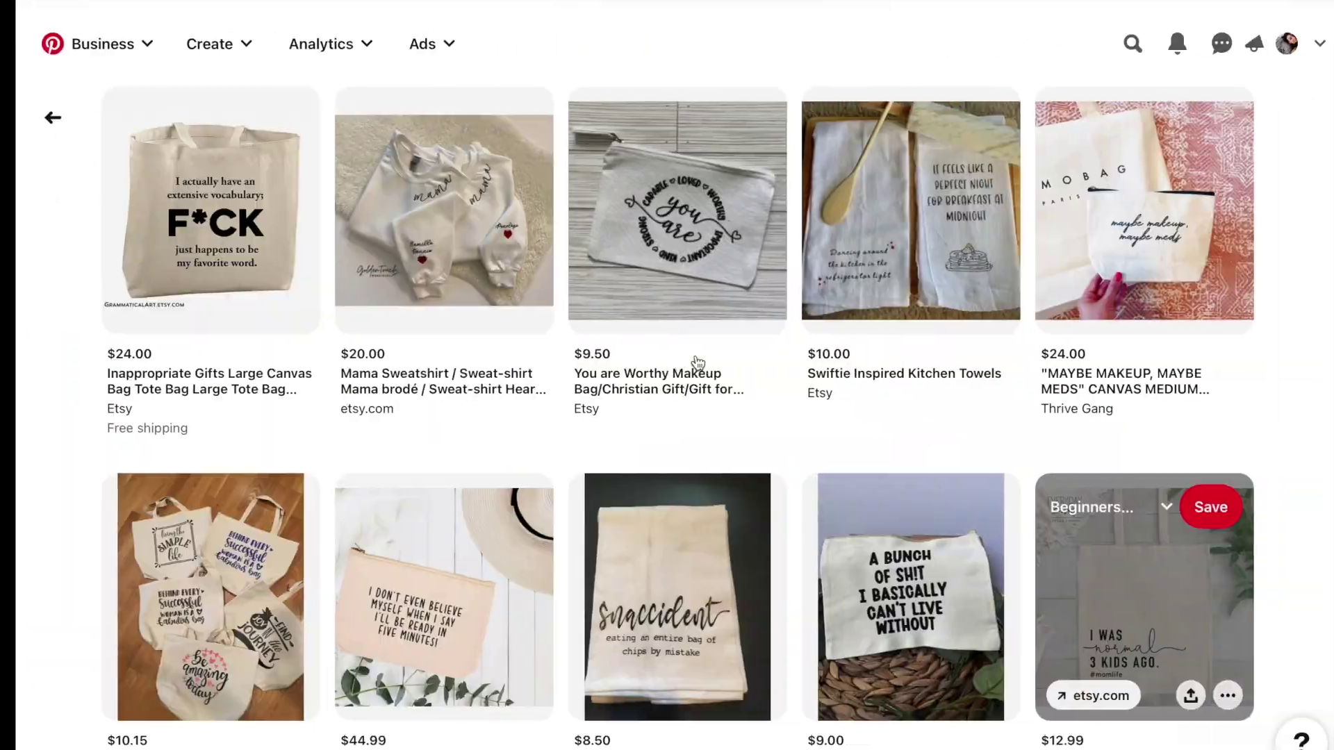
Add a web bookmark from the pasted Pinterest pin.it link under INSPO.
scroll(696, 363, up, 10)
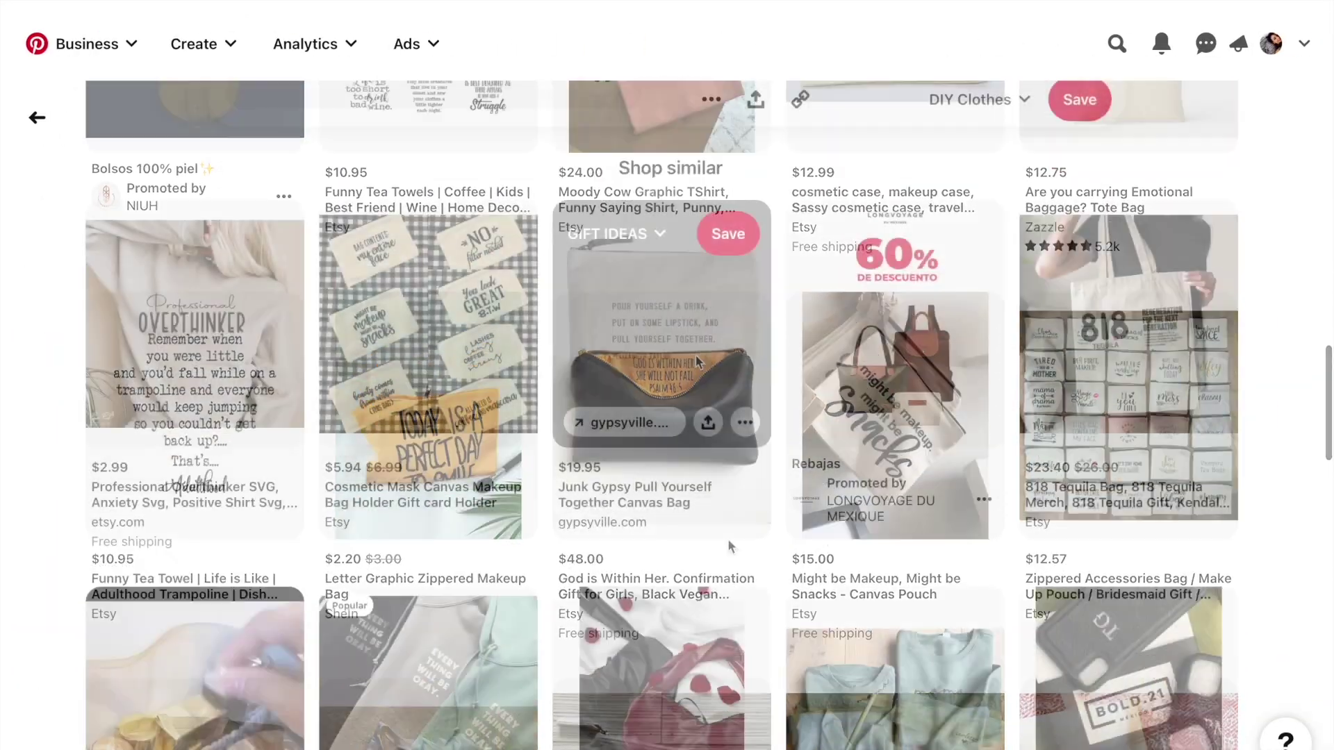
scroll(729, 546, up, 5)
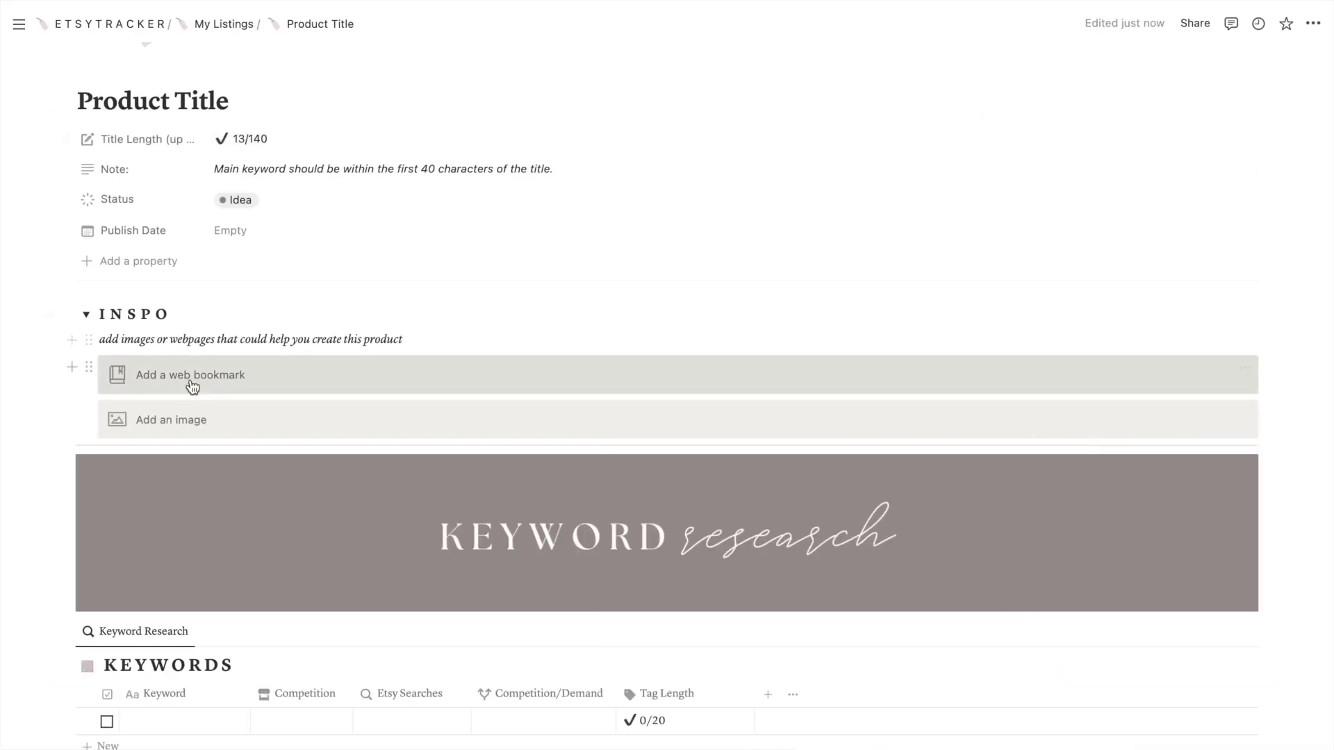
click(191, 384)
text(https://pin.it/hj4G0Un)
click(735, 455)
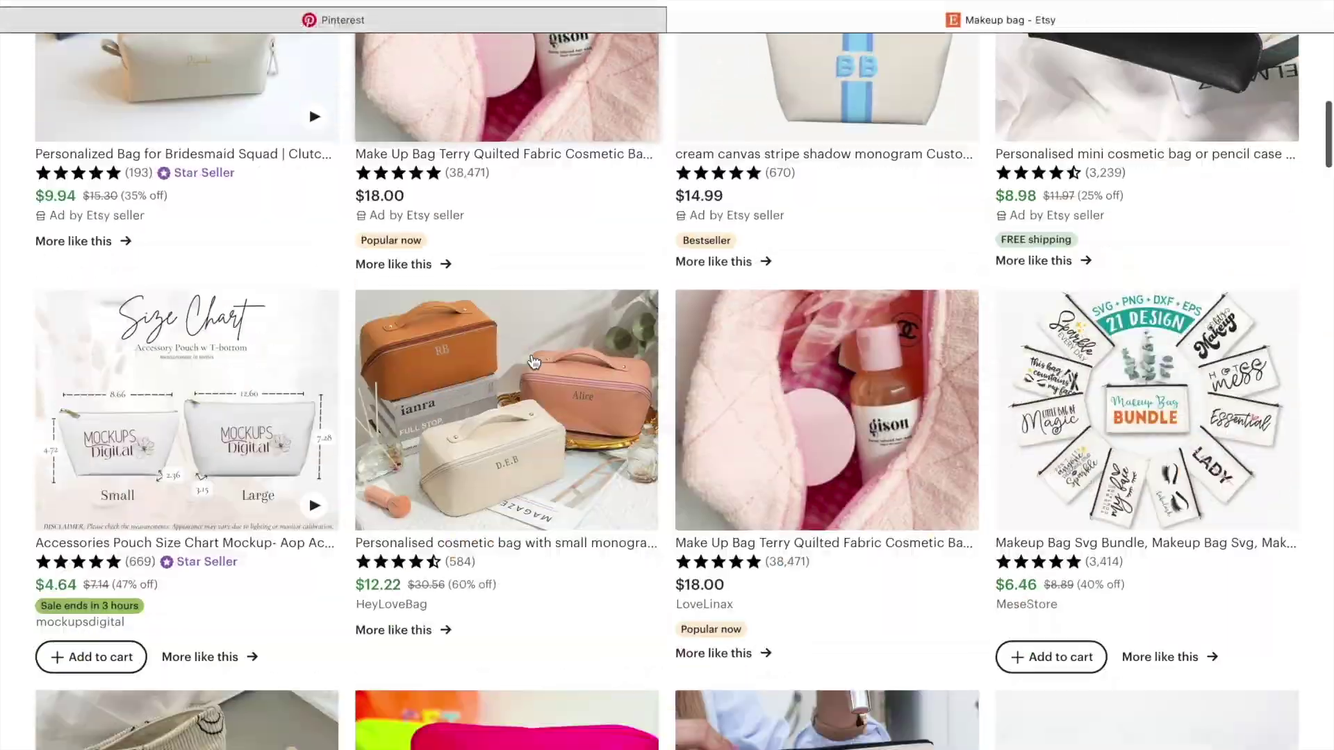
Insert the Etsy makeup-bag screenshot as an image under INSPO.
scroll(534, 362, down, 10)
scroll(534, 362, down, 5)
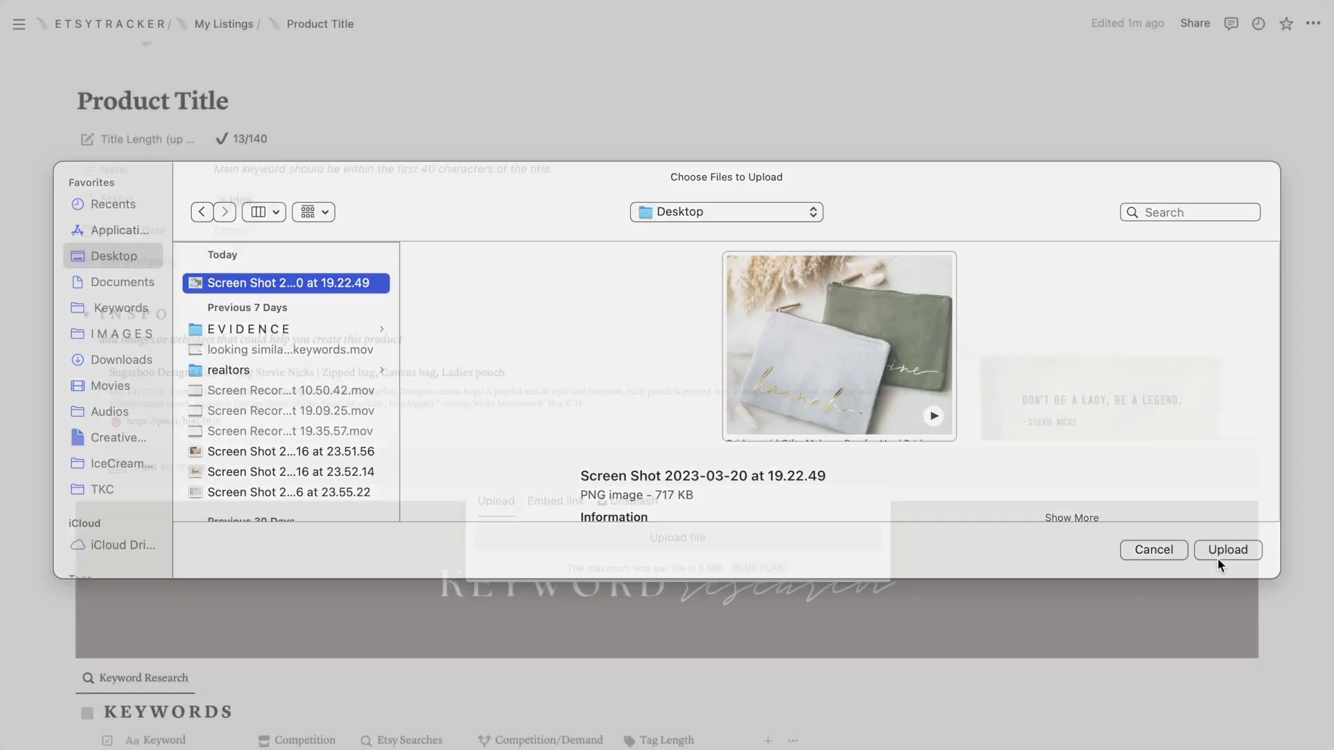
click(1218, 559)
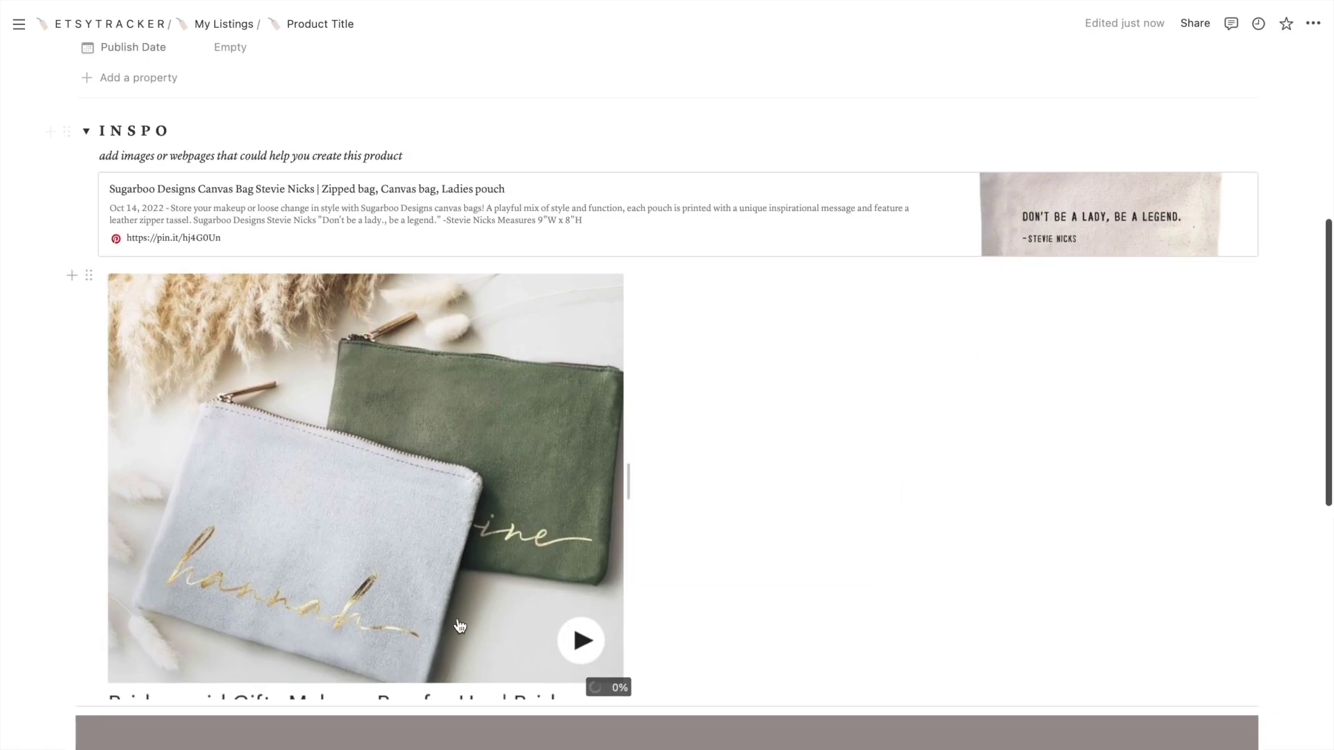
Collapse INSPO and open the Status choices for the Product Title row on ETSY TRACKER.
click(87, 132)
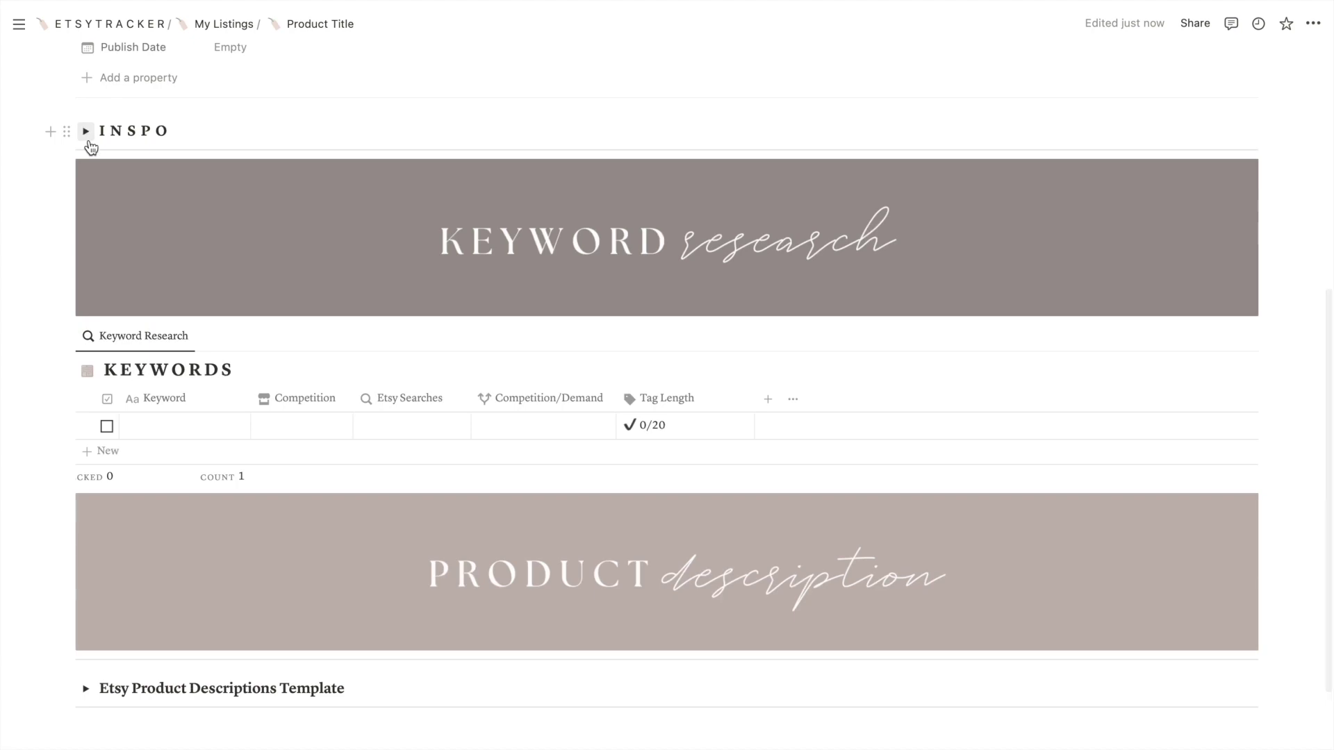
click(86, 132)
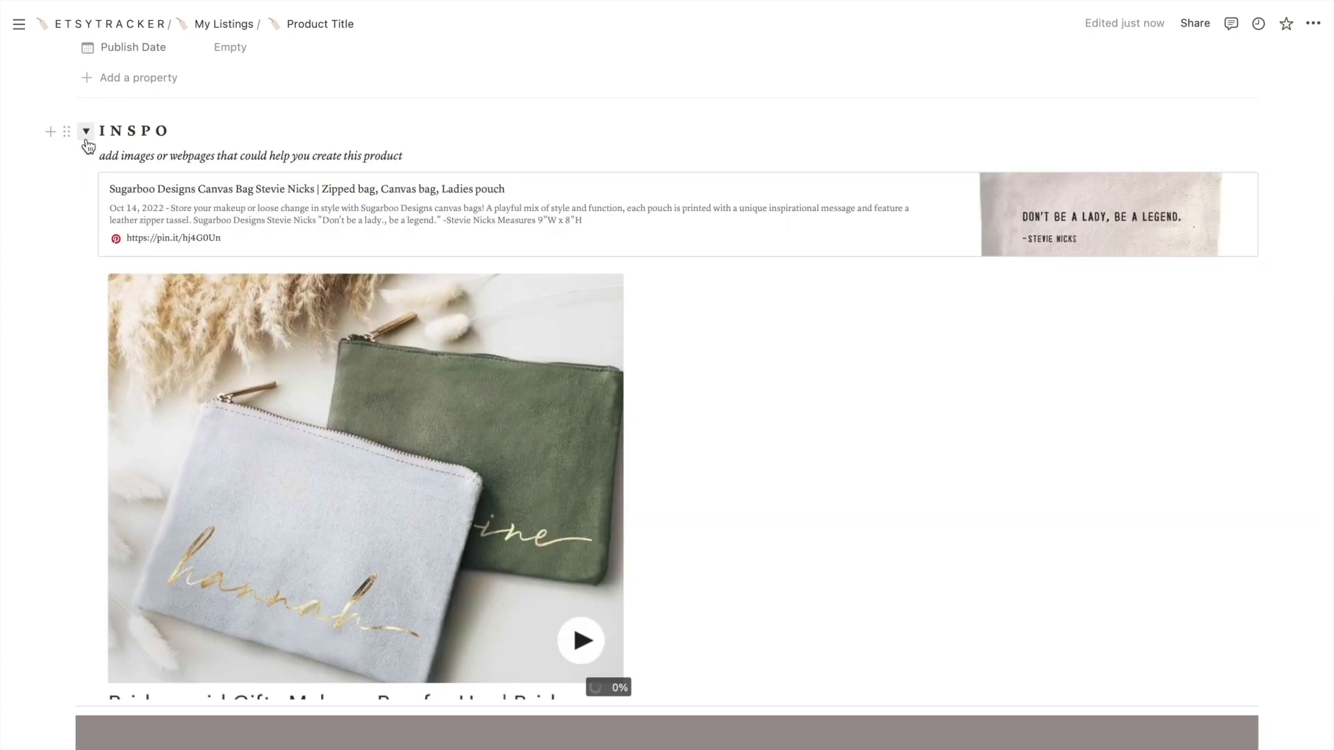
click(86, 132)
scroll(113, 209, up, 5)
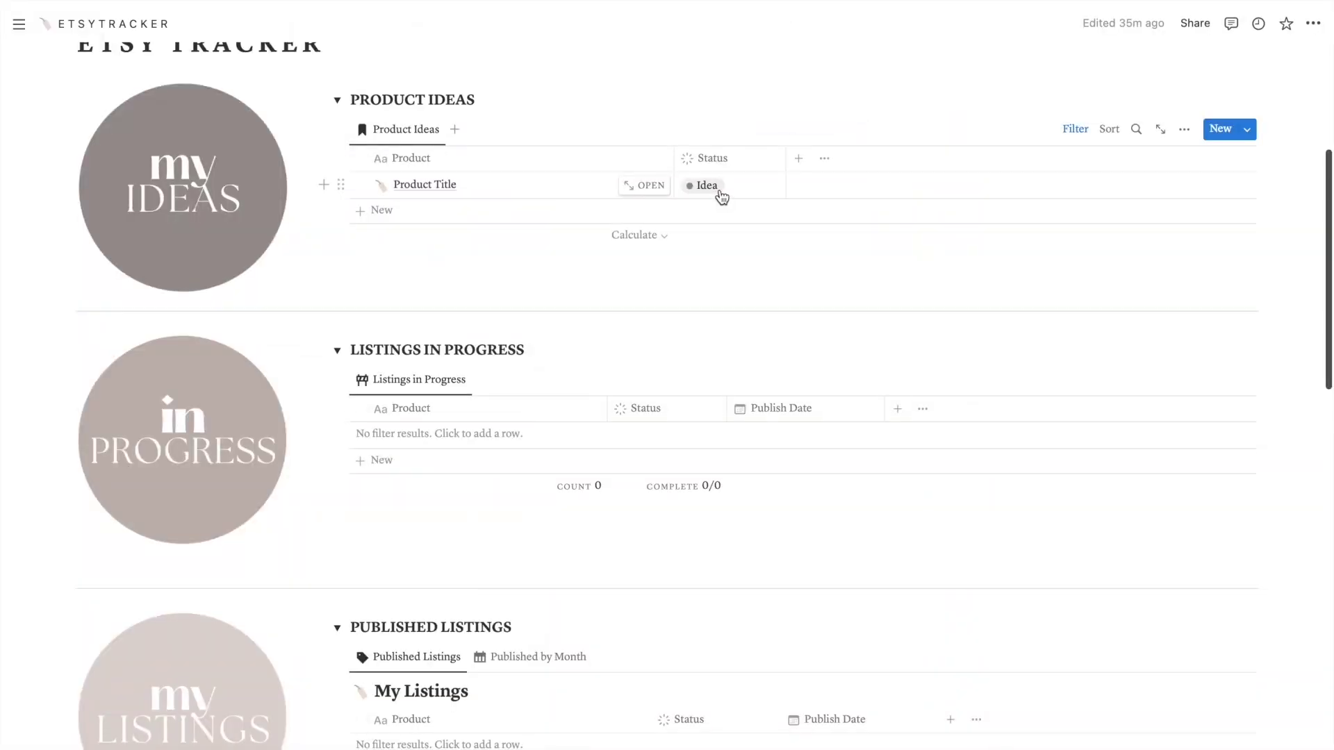
click(722, 196)
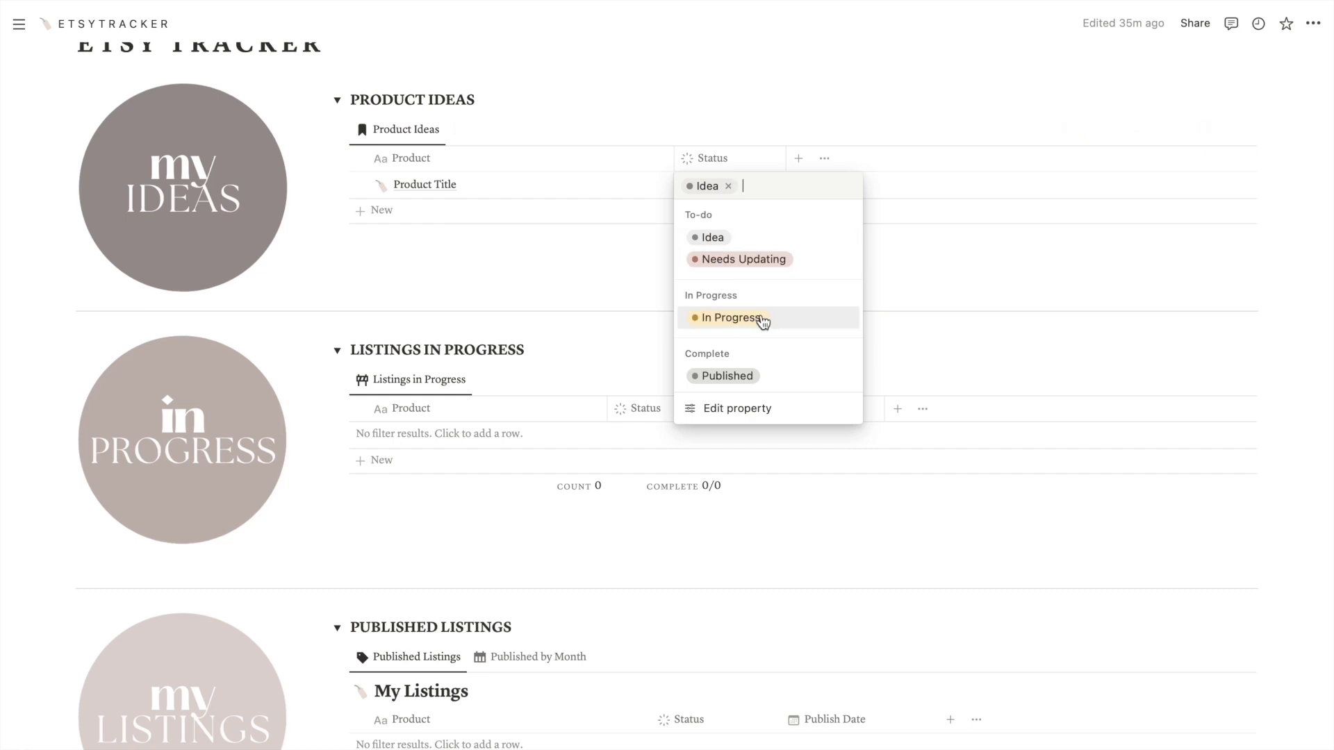
Set the product's status to In Progress and open its listing as a full page.
click(762, 319)
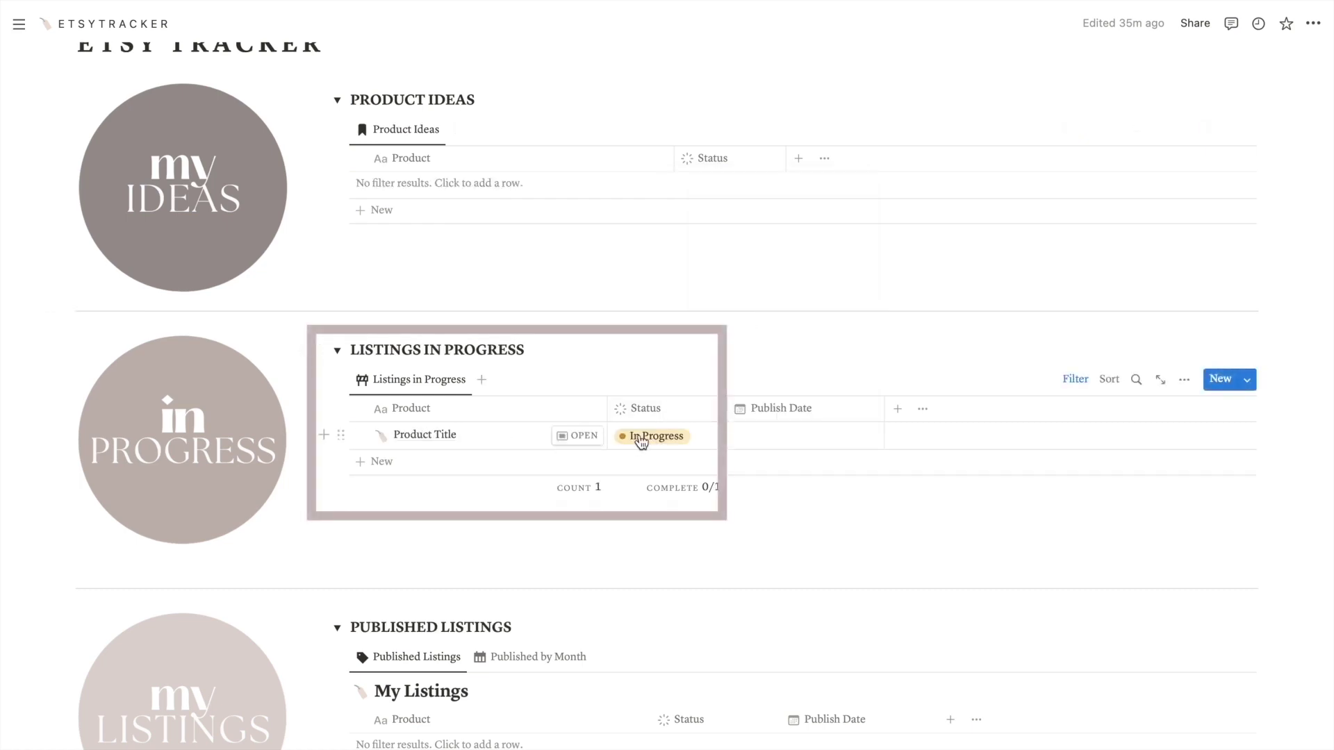
click(577, 435)
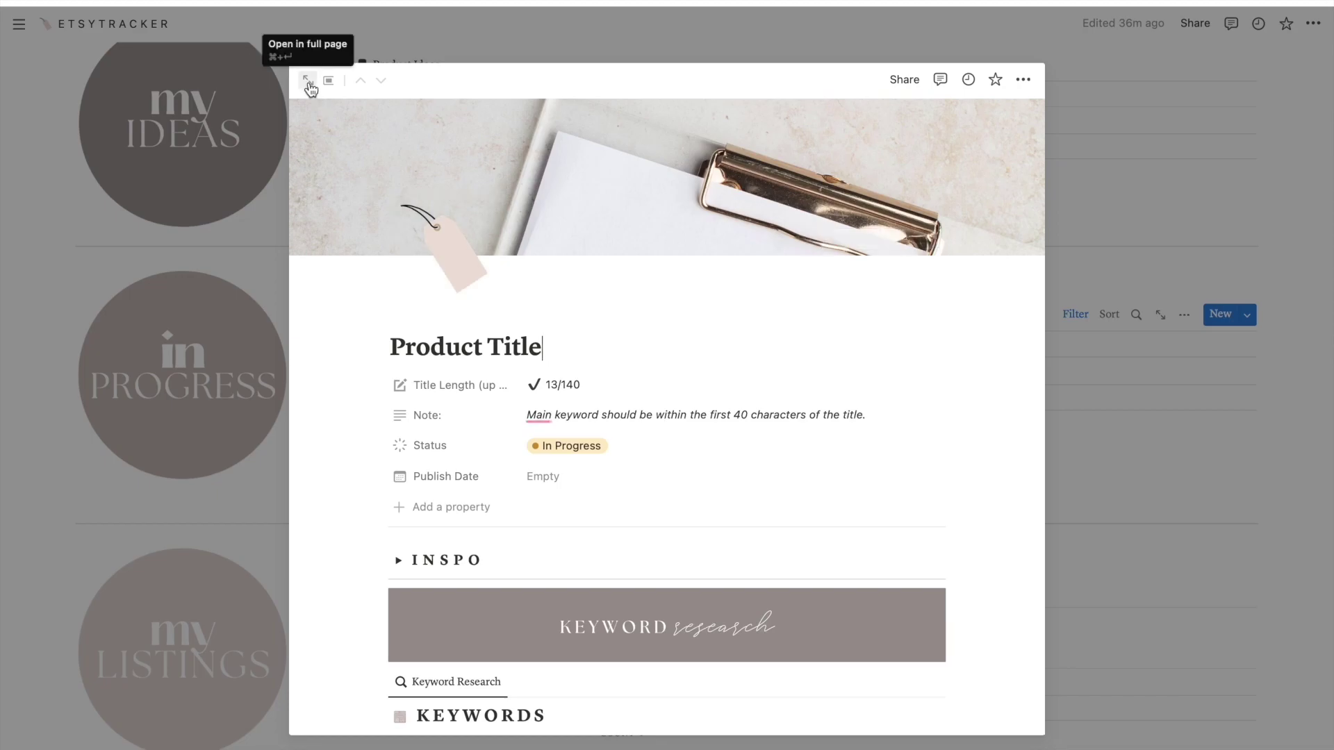
click(310, 82)
scroll(440, 402, down, 2)
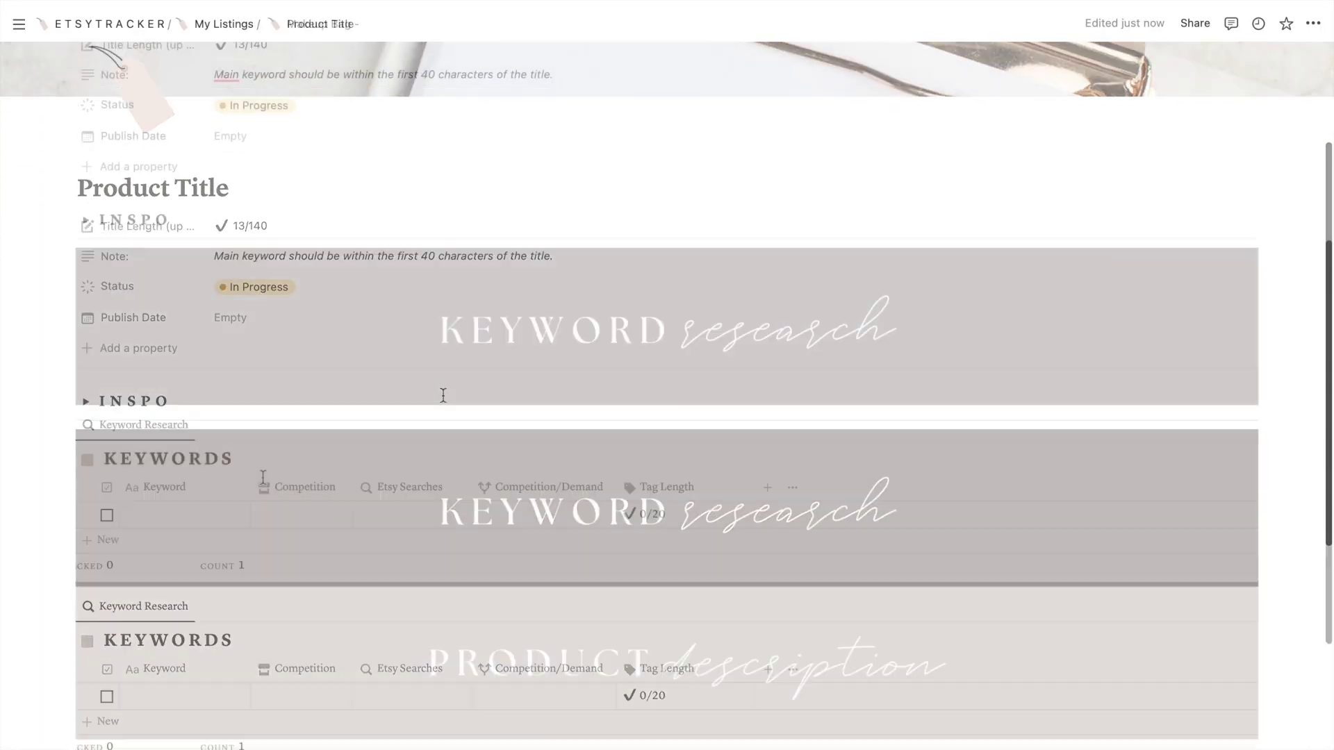
scroll(223, 300, down, 3)
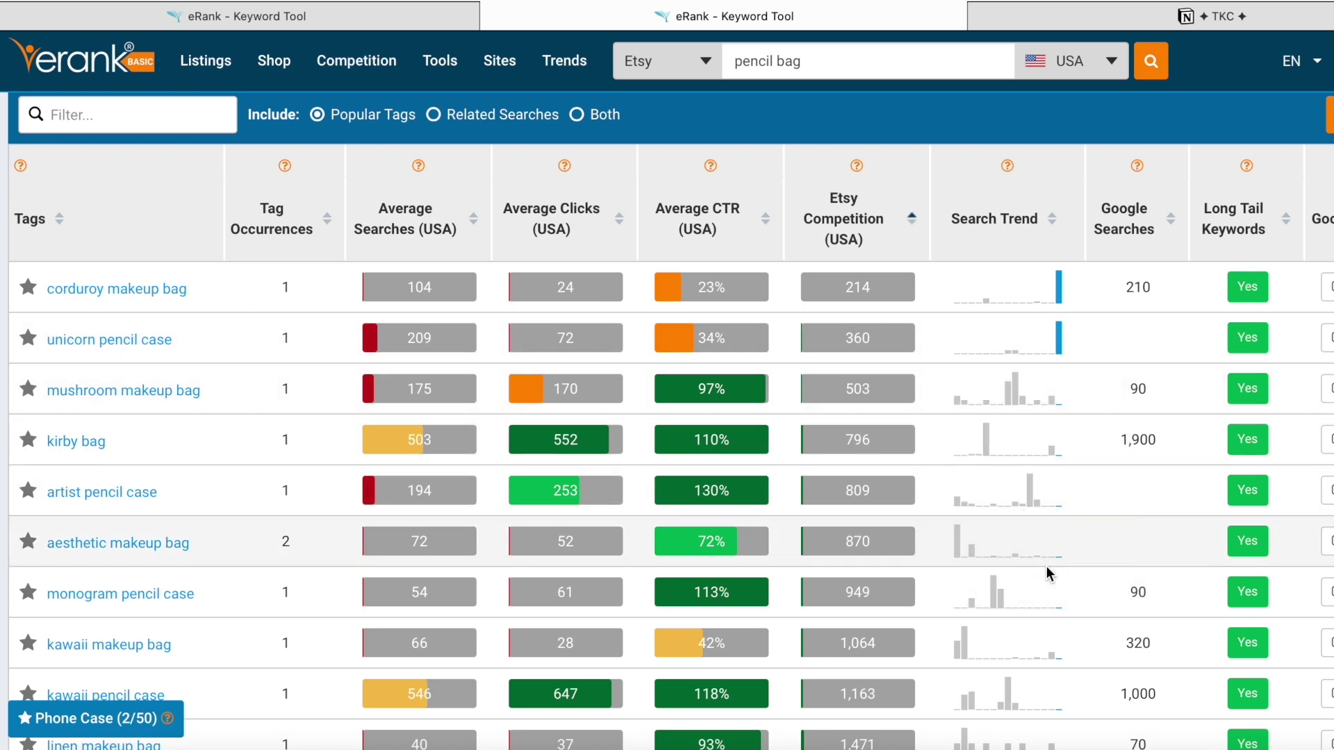
Scroll eRank's pencil bag results to cute makeup bag at 7,645 competition.
scroll(1048, 569, down, 3)
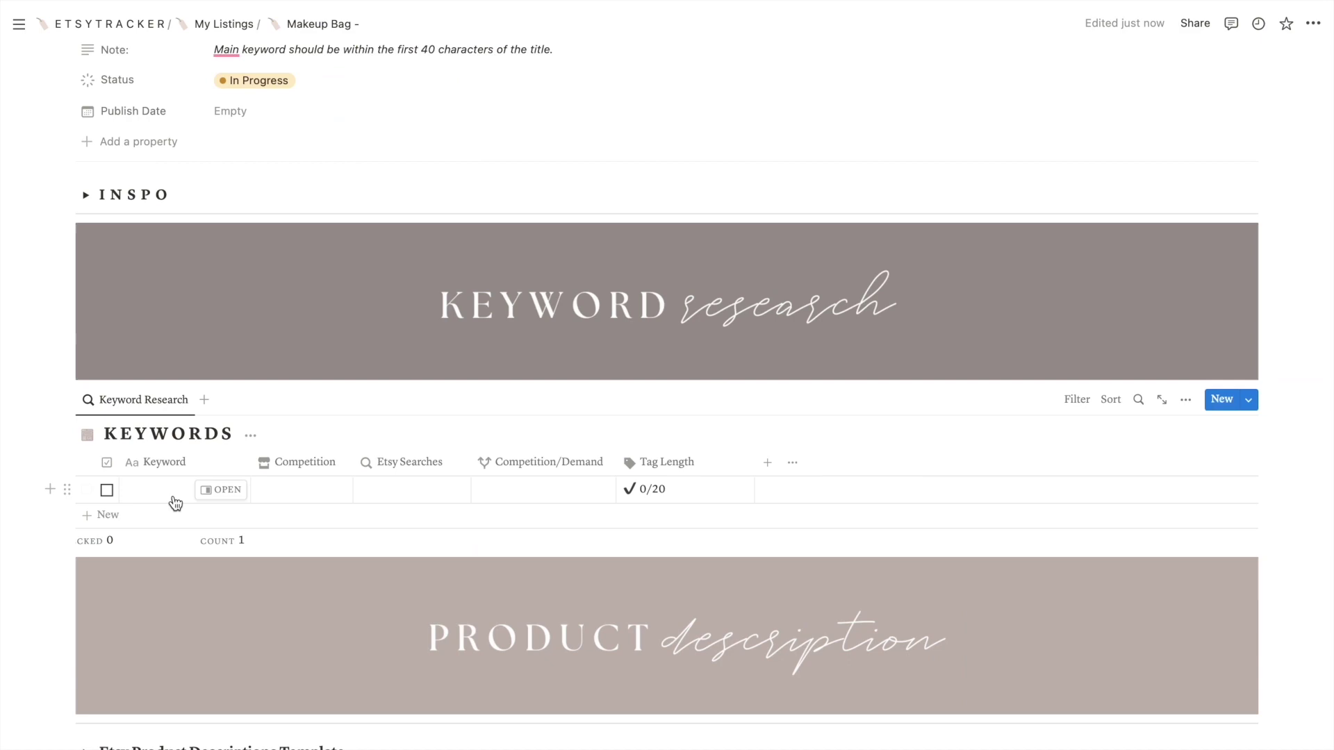
Add 'cute makeup bag' to Keywords with competition 7645 and searches 3320.
text(cute makeup bag)
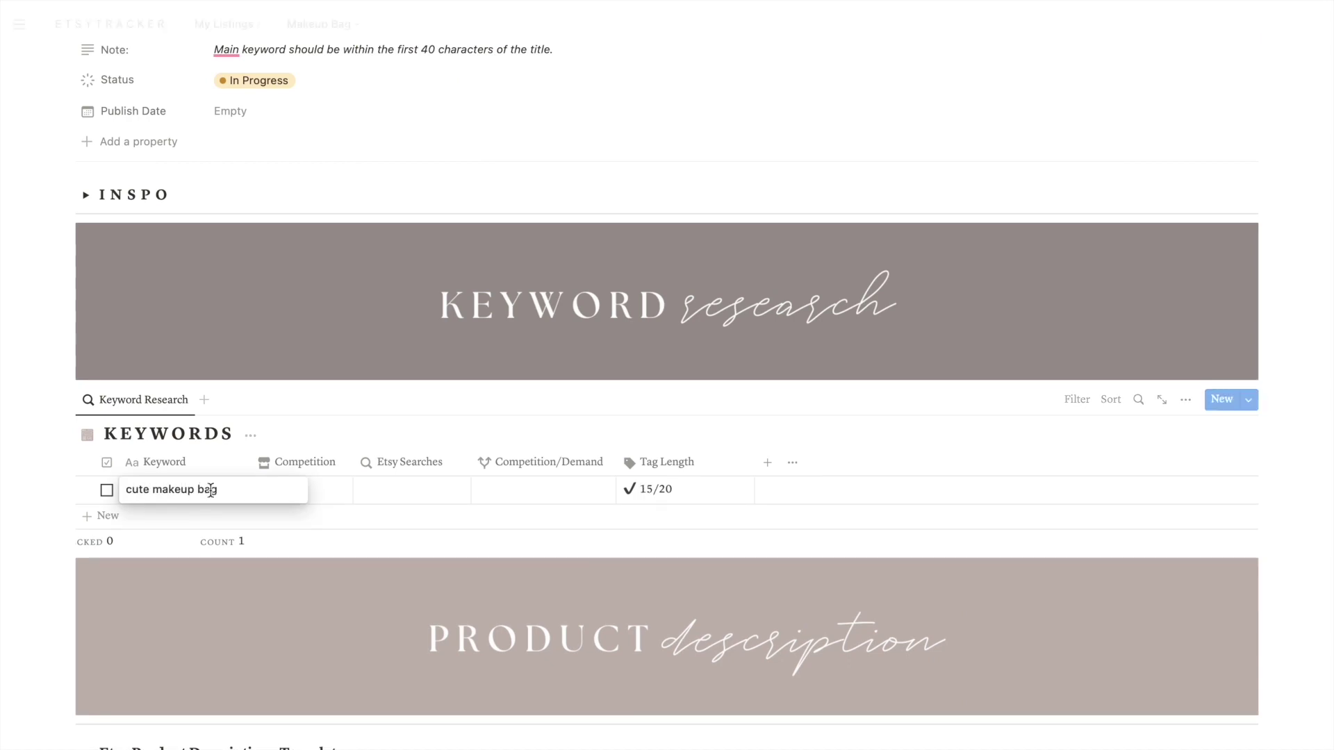
click(301, 489)
text(7645)
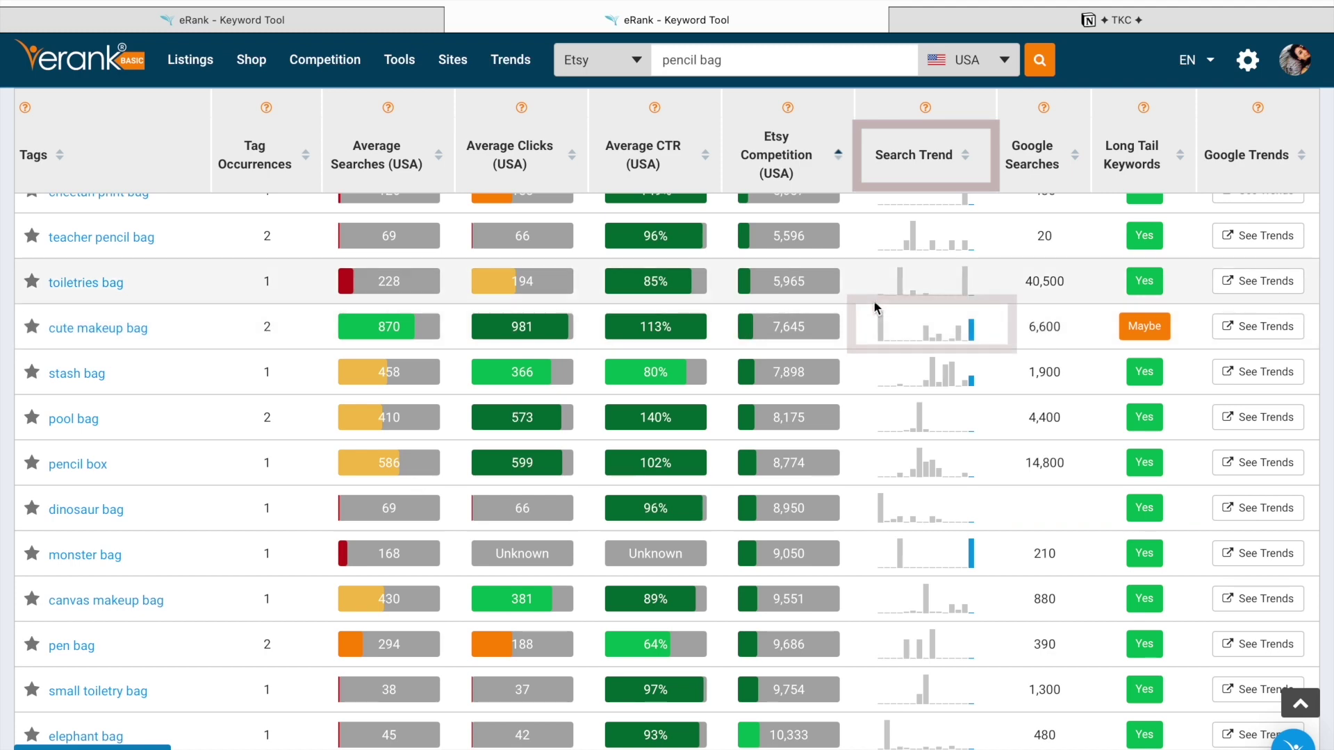
mouse_move(970, 325)
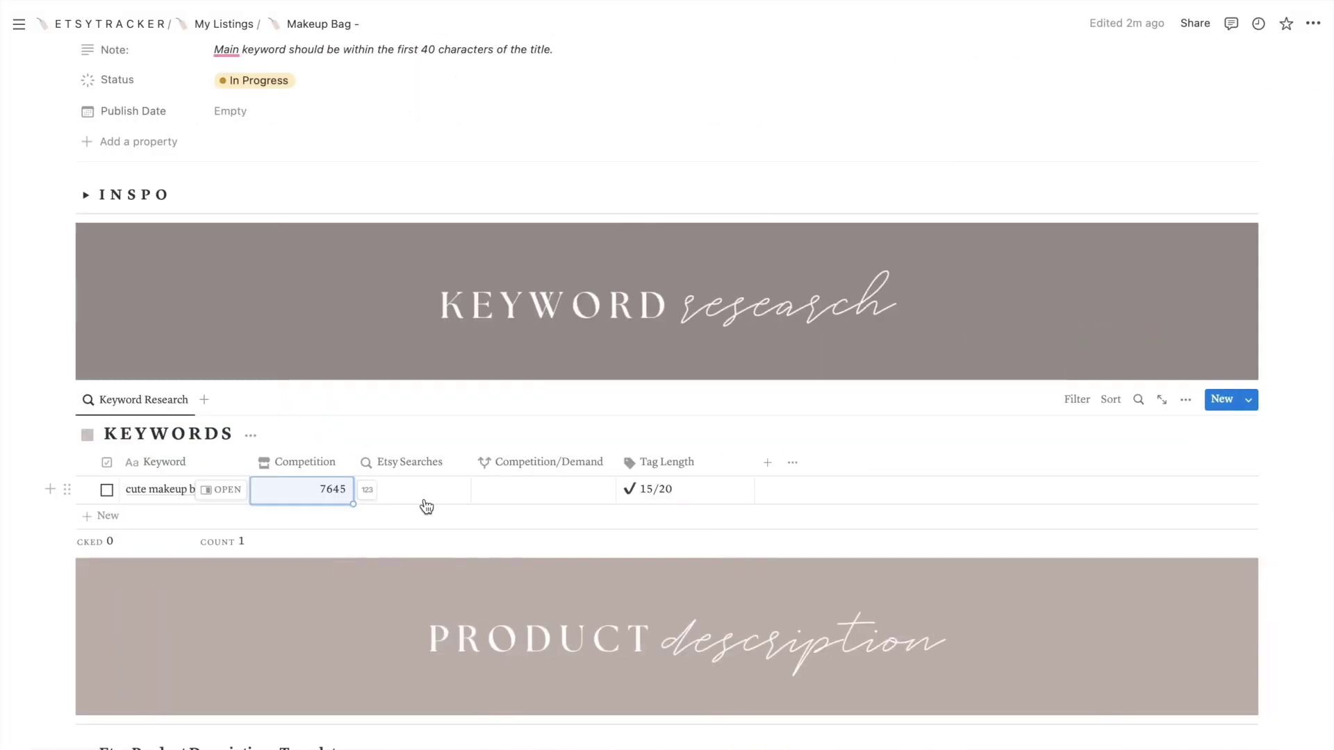
text(3320)
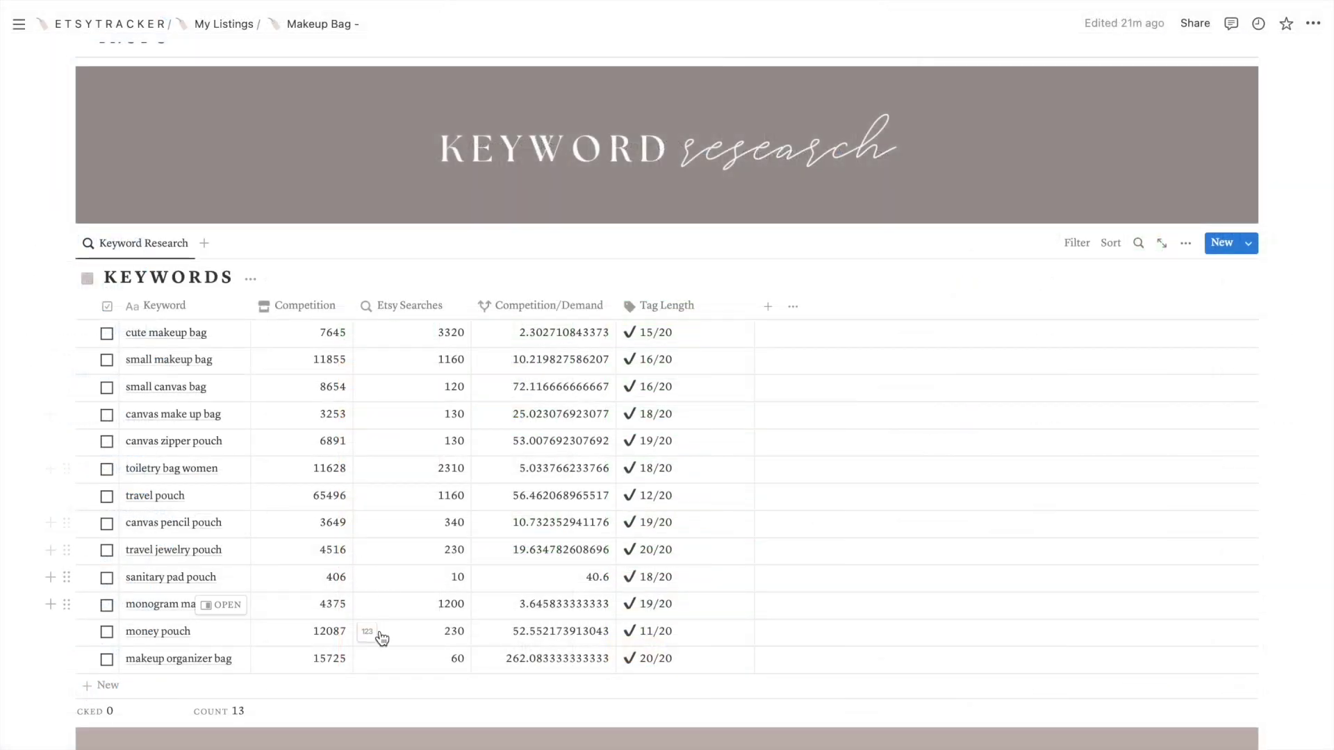
Sort the Keywords table by Competition/Demand ascending.
click(590, 308)
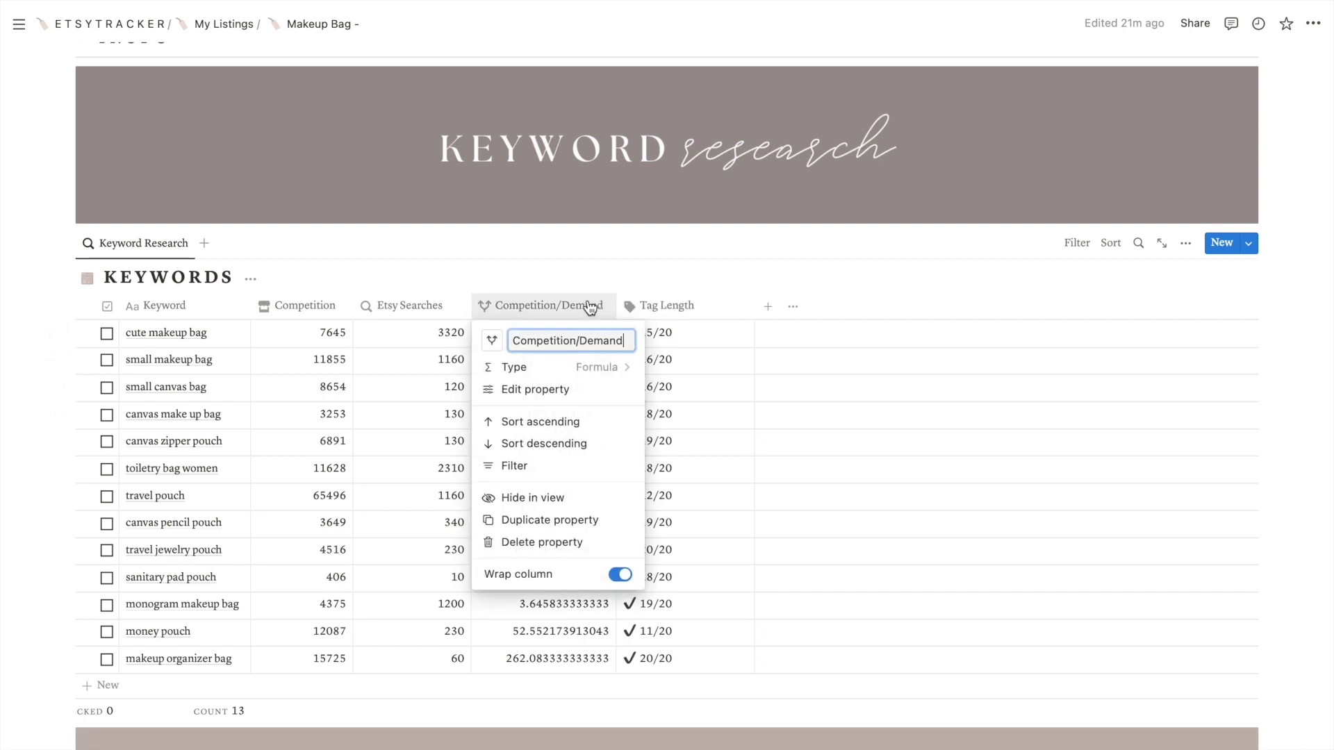
click(587, 423)
scroll(587, 425, down, 3)
scroll(587, 198, up, 1)
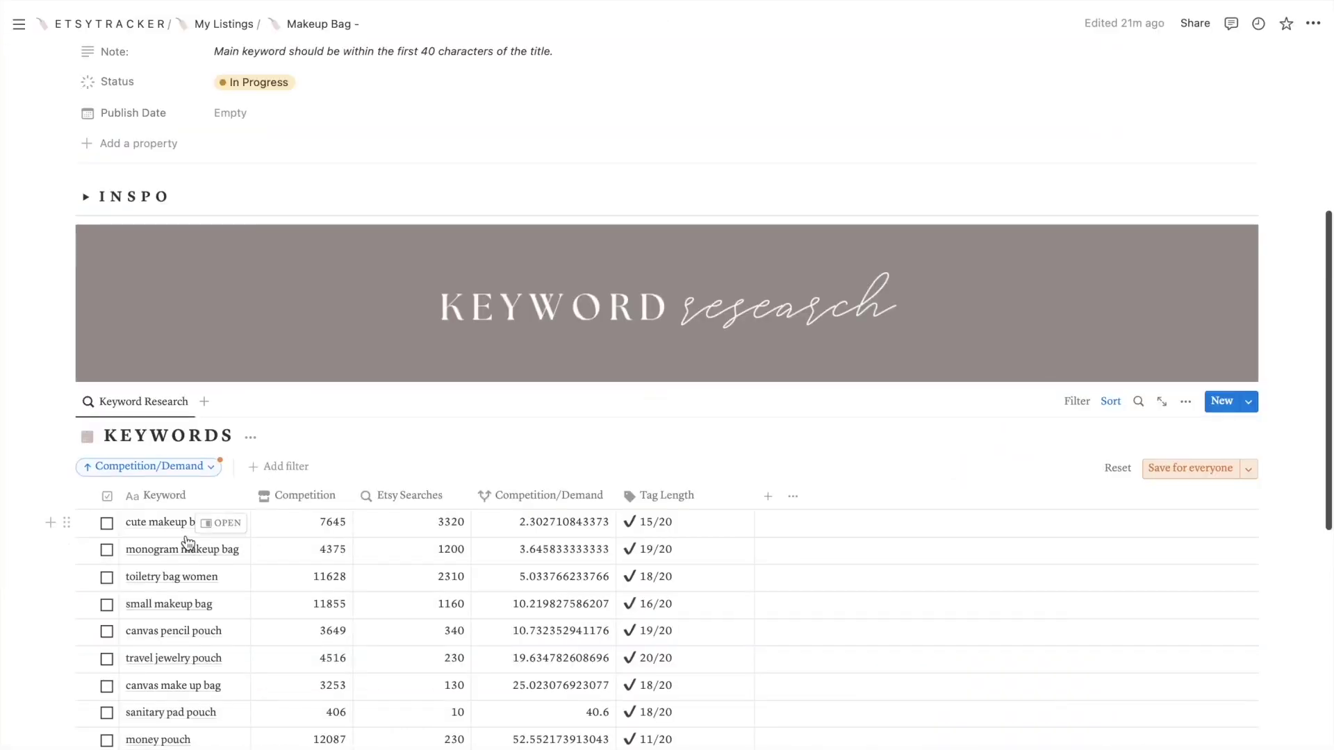
scroll(185, 545, up, 3)
Write the listing title 'Cute Monogram Makeup Bag - Small Toiletry Bag for Women - …'.
click(78, 88)
text(Cu)
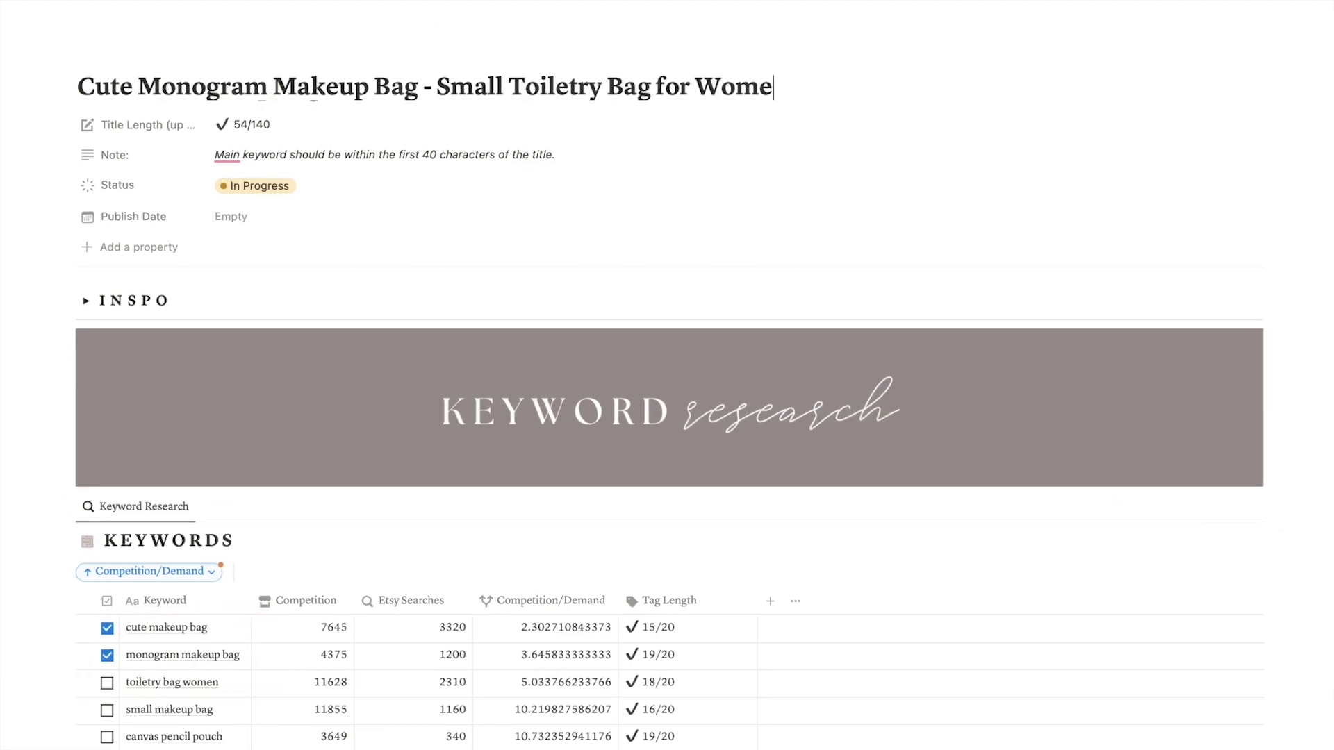
text(en - A)
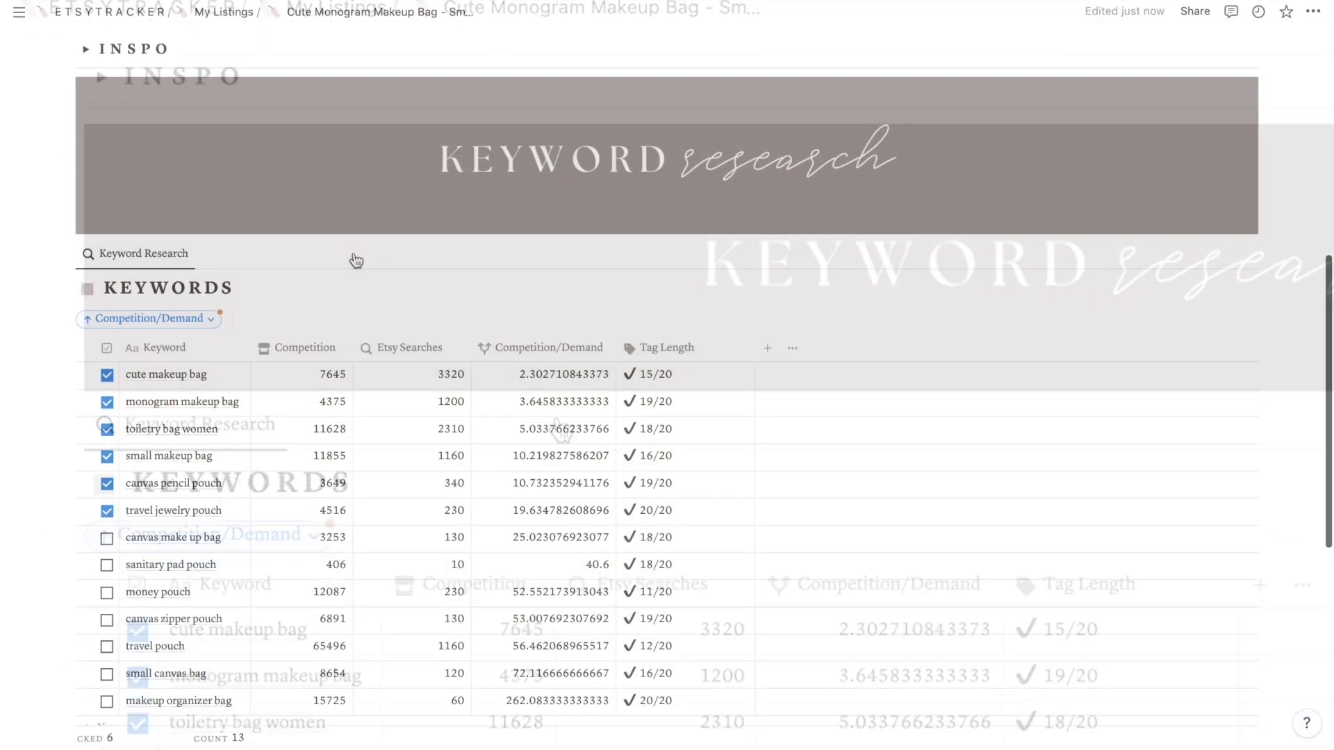
scroll(355, 258, down, 2)
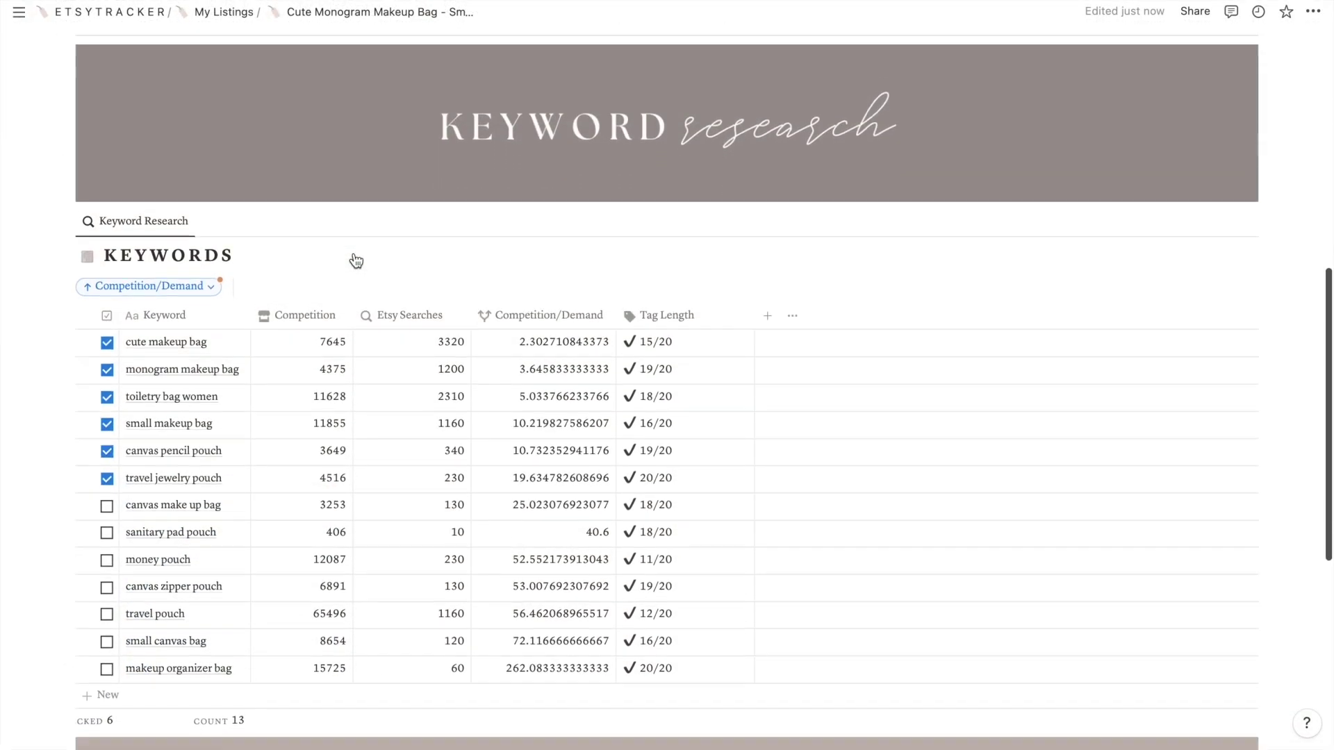
scroll(354, 252, down, 1)
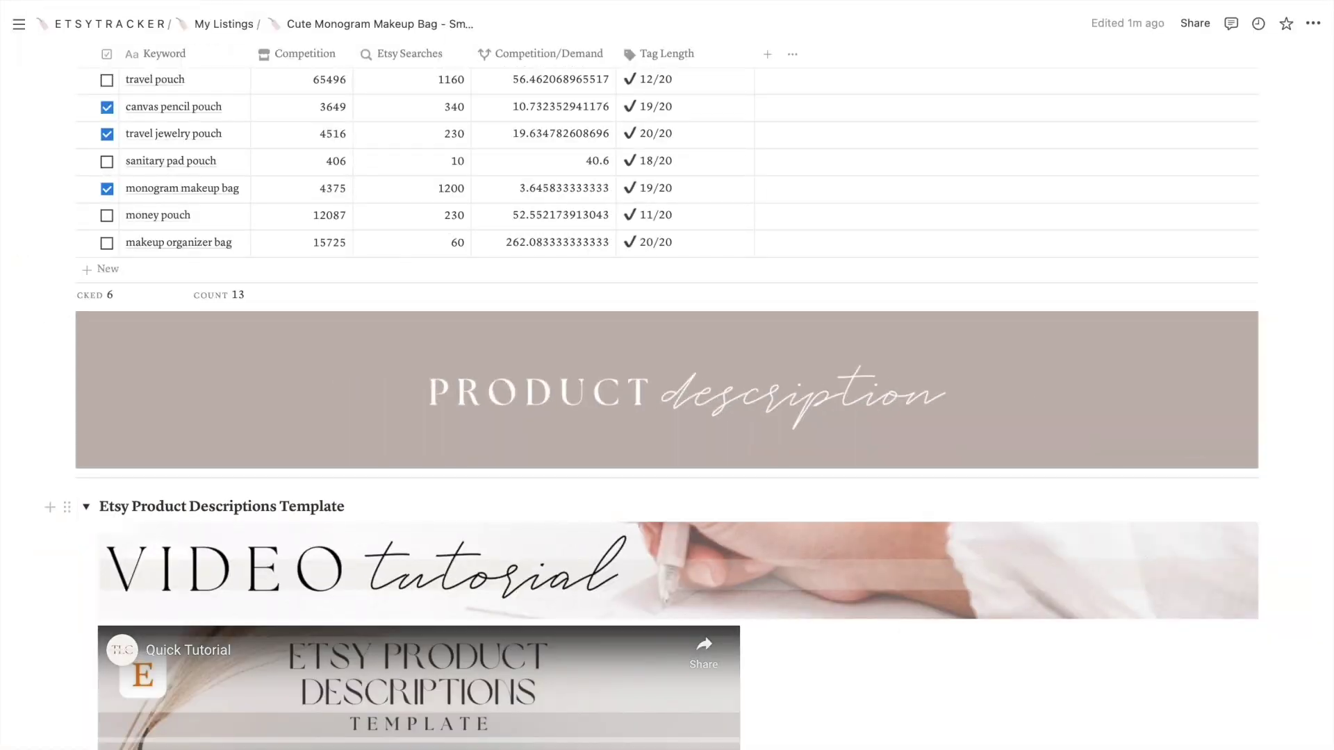
scroll(1078, 706, down, 10)
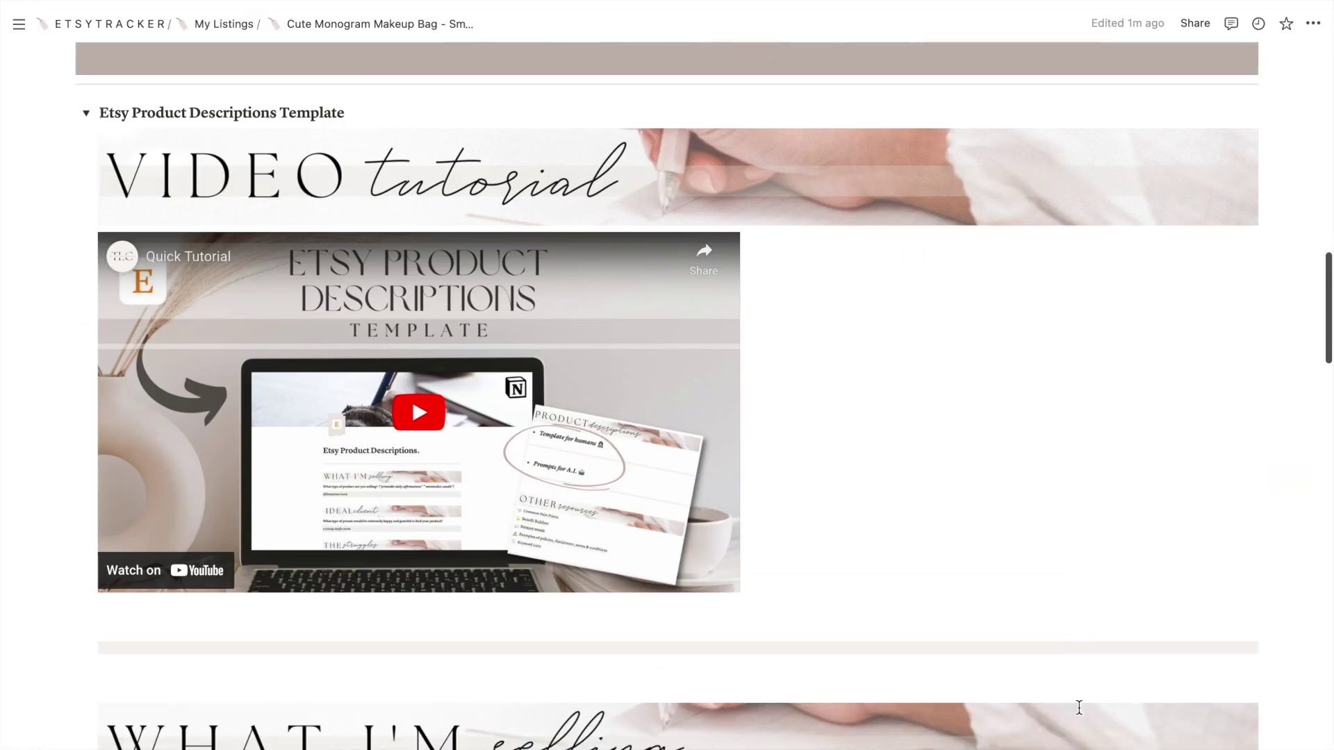
scroll(976, 447, down, 12)
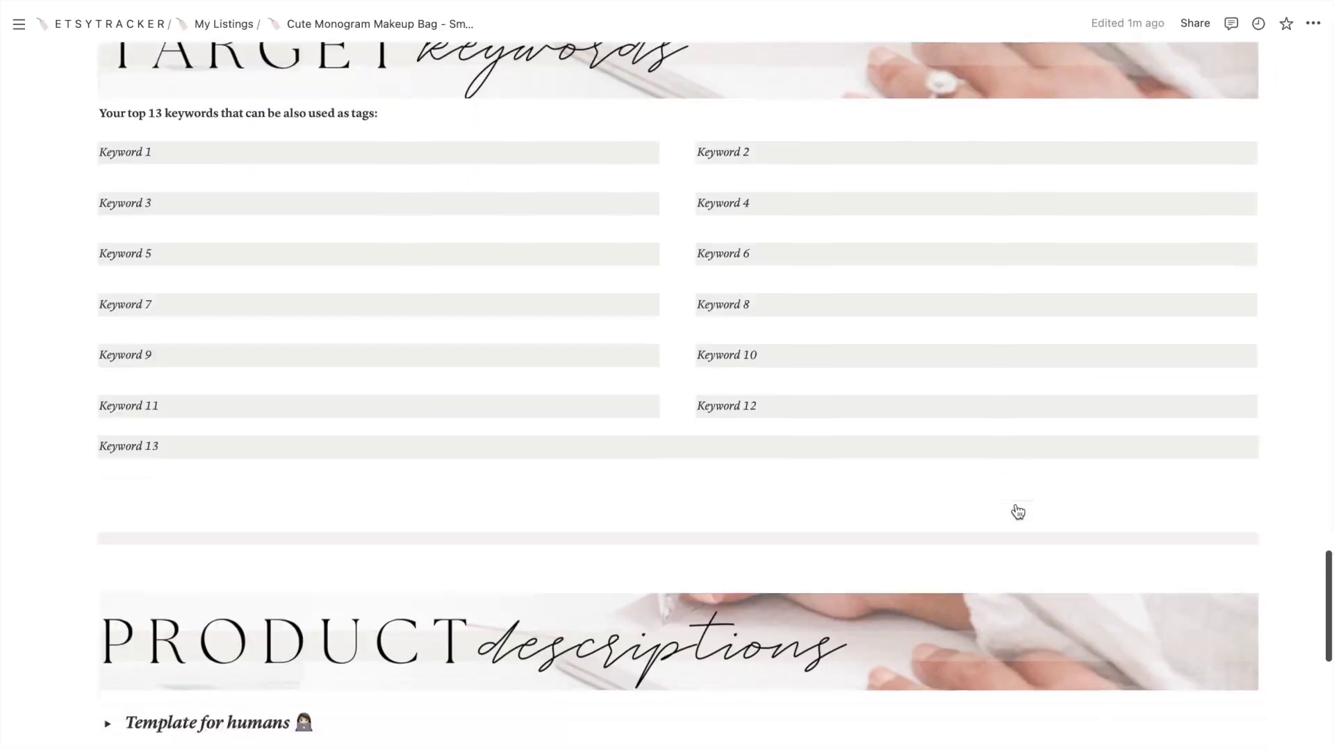
scroll(1016, 512, down, 3)
scroll(1018, 512, down, 2)
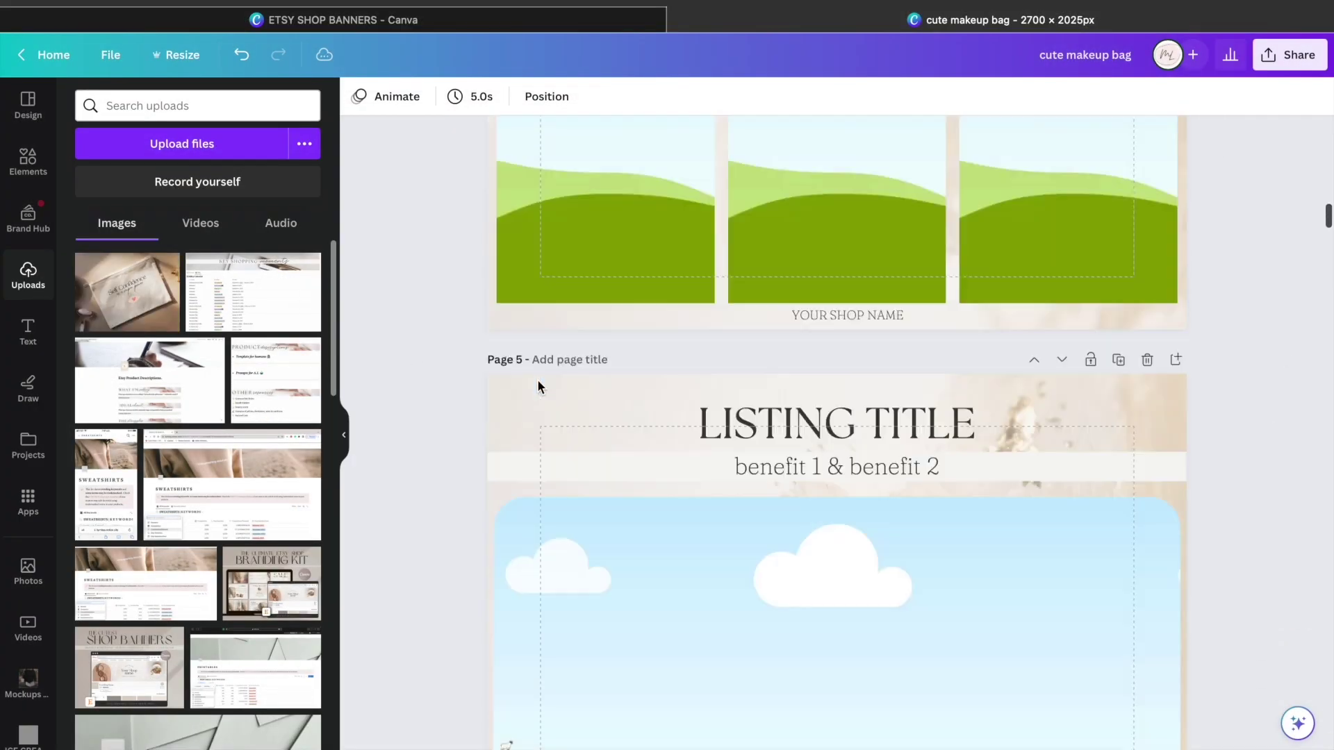
Place the makeup-bag photo into page 8's frames and lower circle, adjusting each crop.
scroll(537, 379, down, 8)
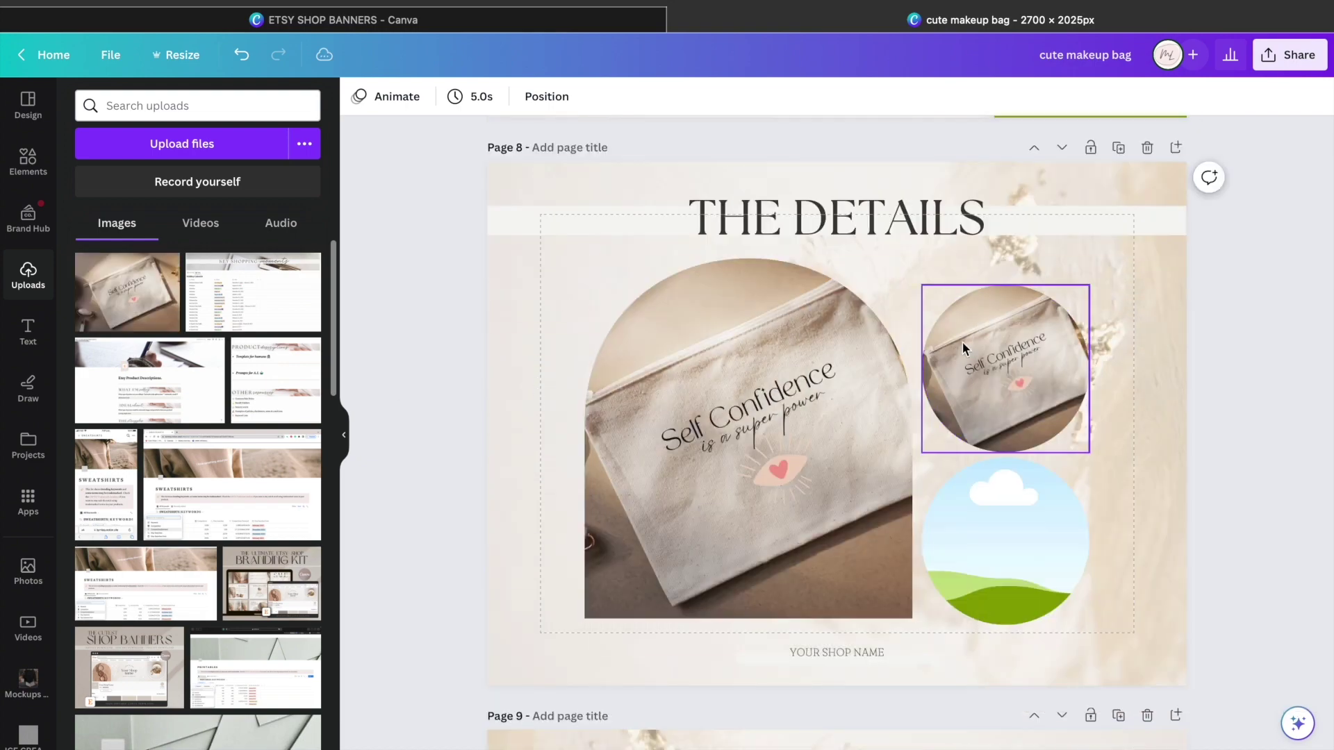
double_click(962, 347)
key(Escape)
drag(127, 292, 1008, 532)
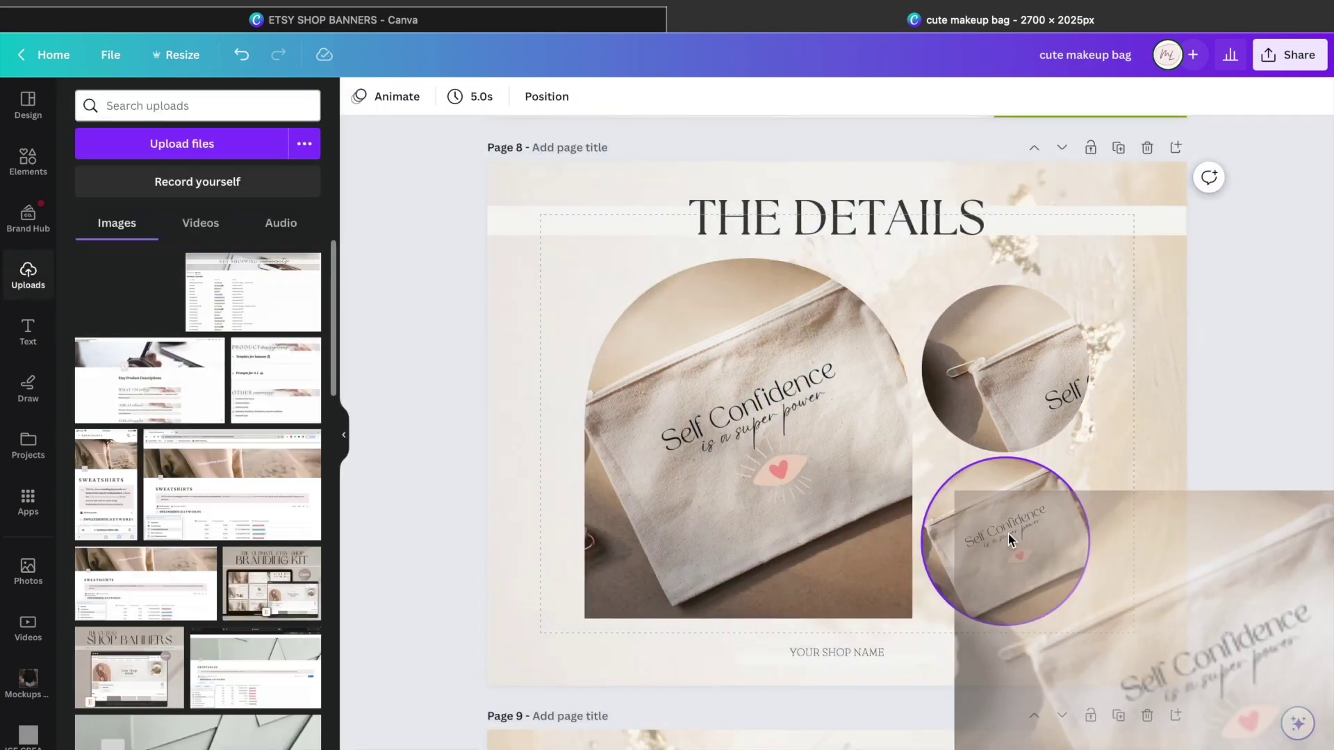
double_click(1007, 532)
drag(750, 521, 843, 588)
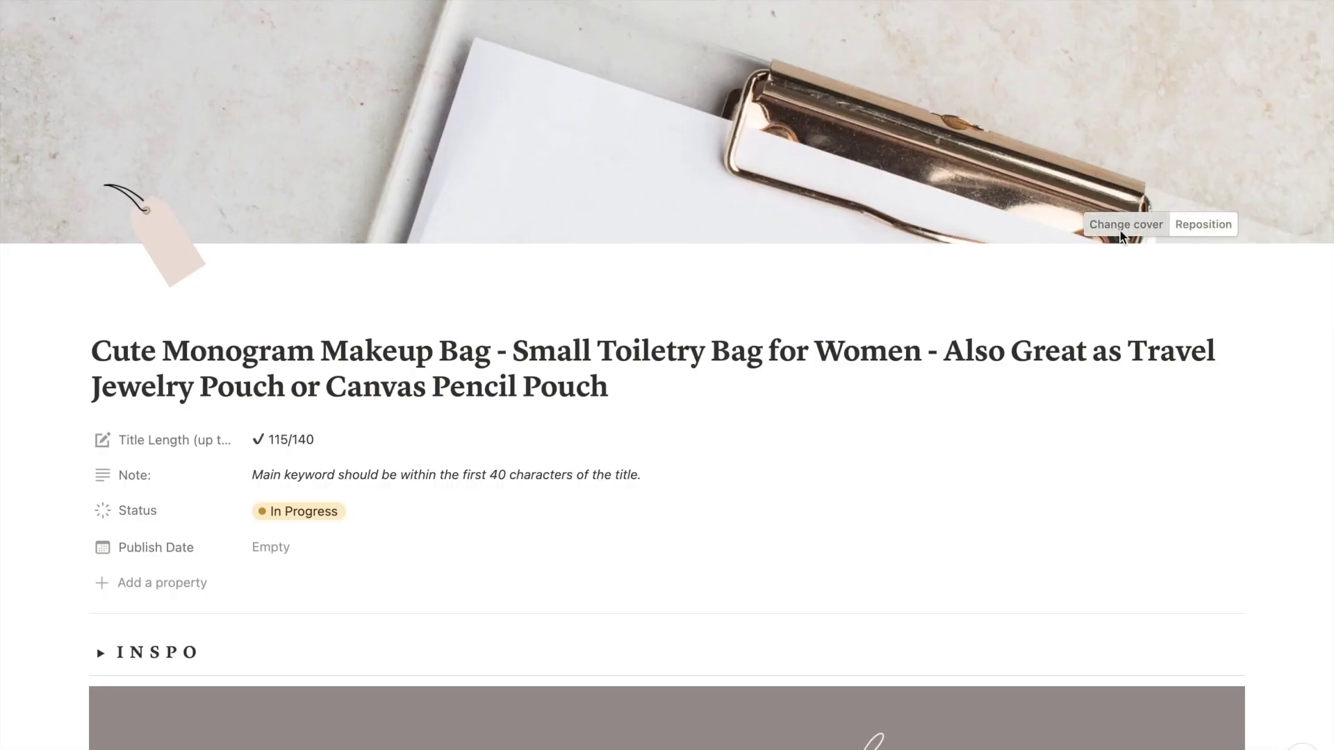
Replace the cover image with the uploaded makeup-bag photo.
click(1121, 224)
click(1072, 297)
click(999, 549)
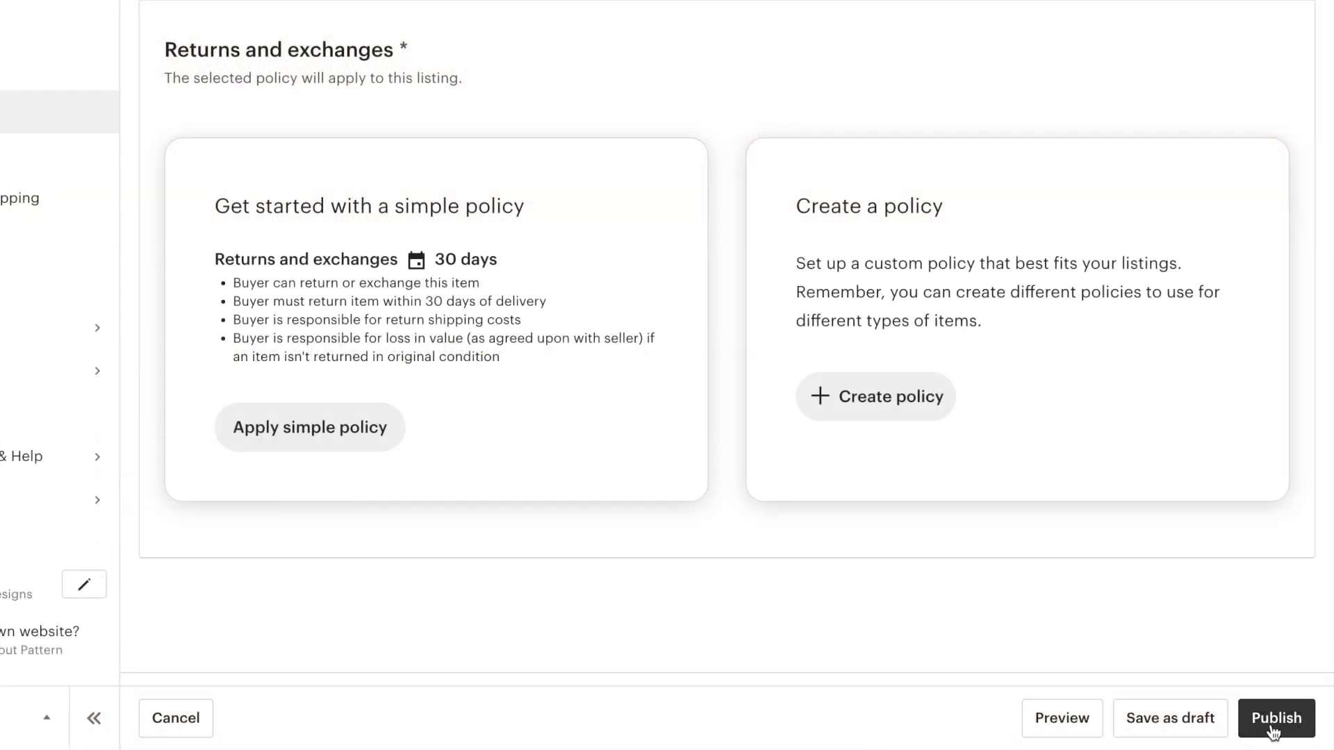
Give the makeup bag listing a March 28, 2023 publish date and Published status.
click(1275, 720)
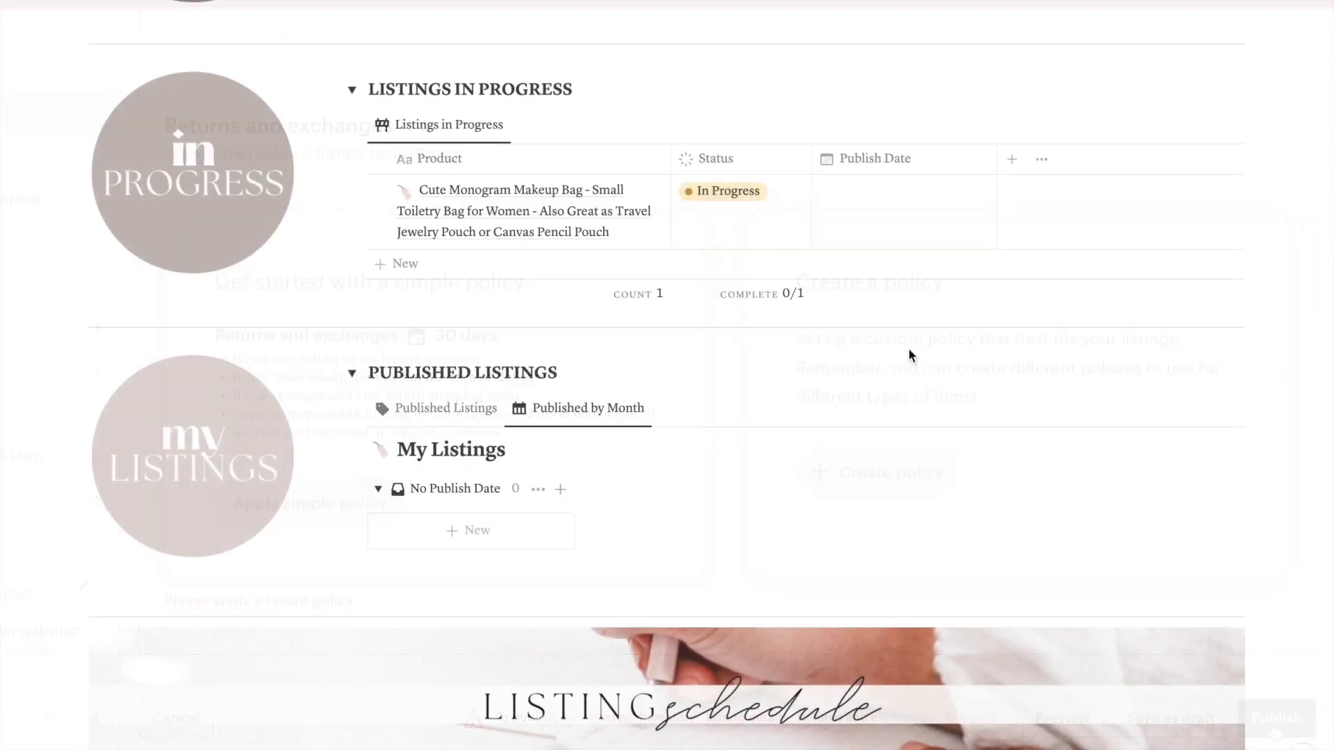
click(884, 210)
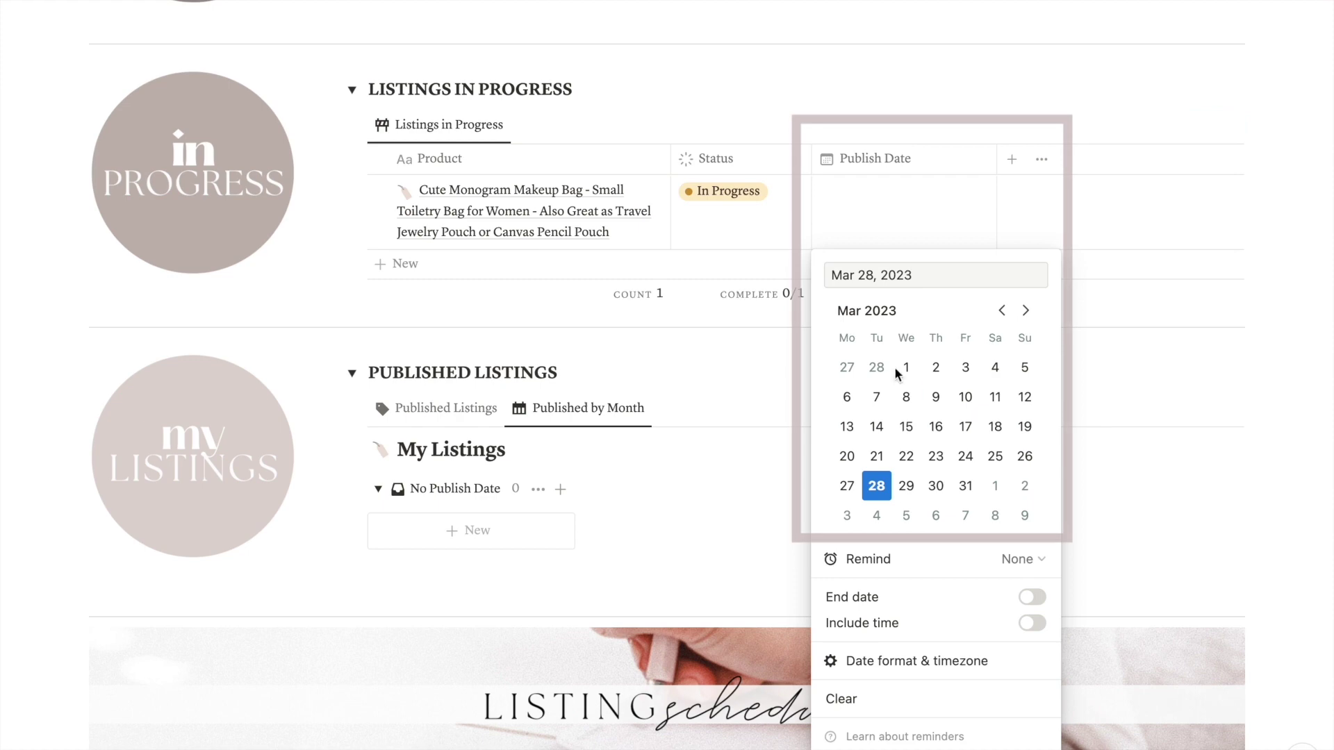
click(778, 370)
click(747, 197)
click(732, 417)
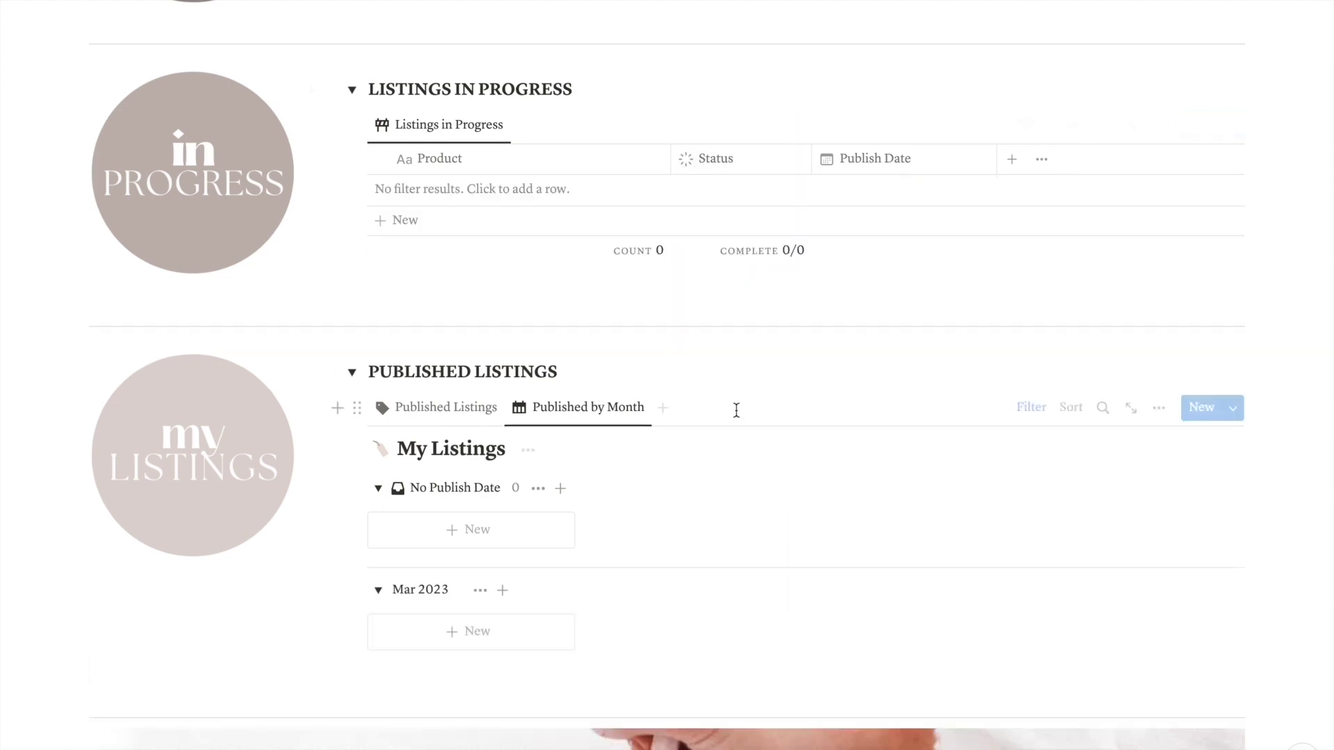
Check the Published Listings table and its month-grouped view, showing the bag under Mar 2023.
scroll(724, 502, down, 2)
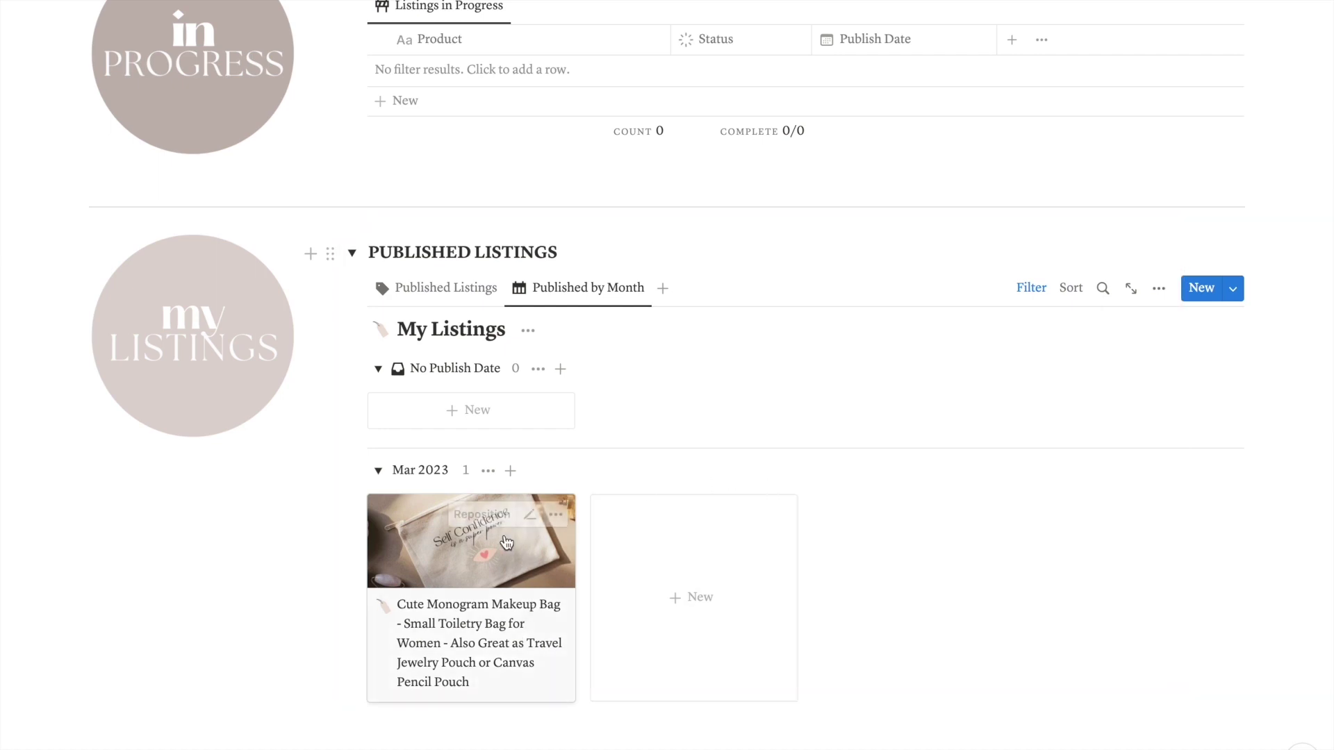
click(472, 291)
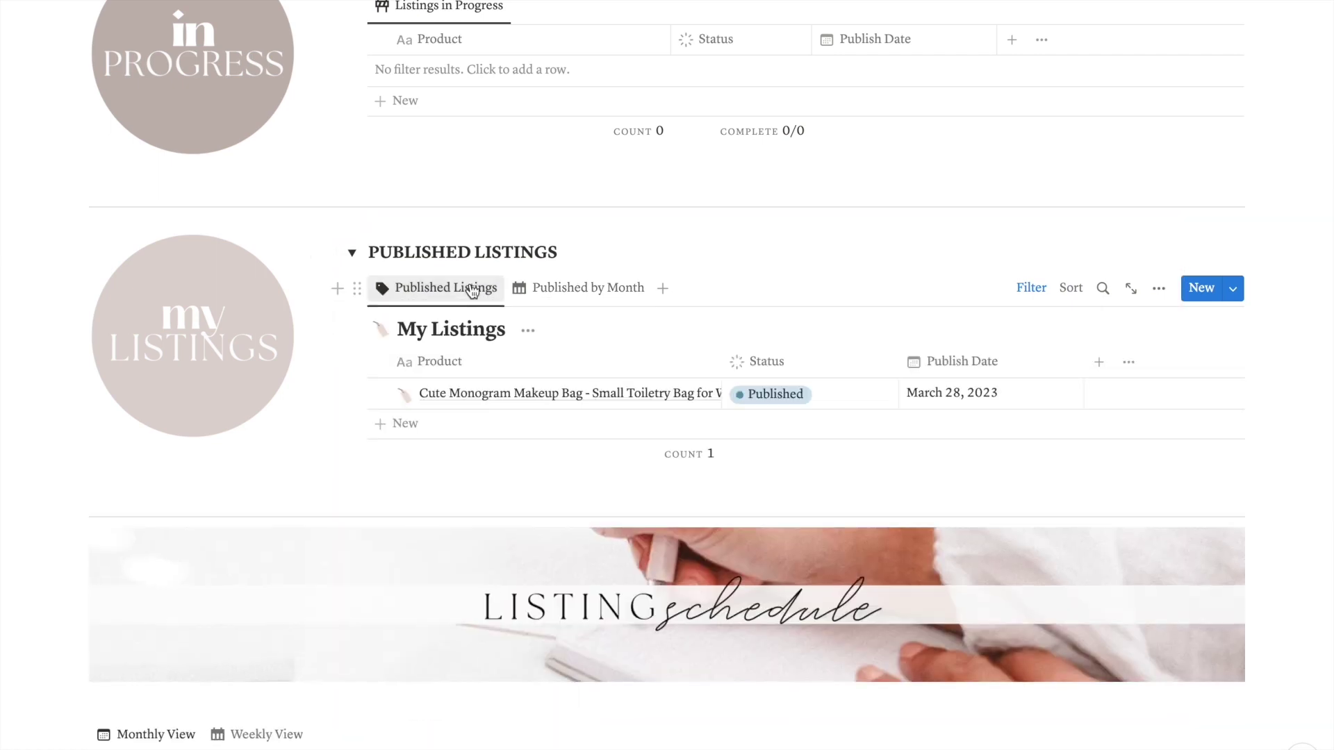
click(588, 287)
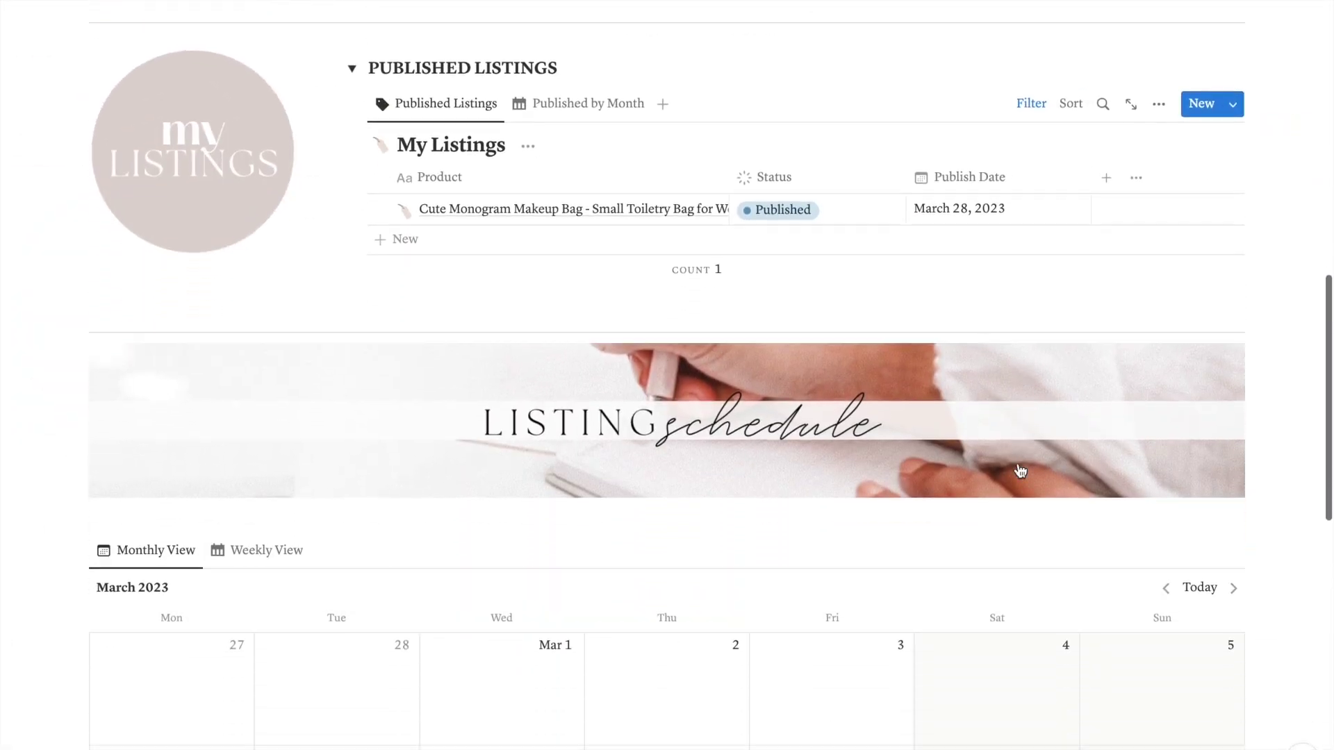
scroll(1071, 485, down, 5)
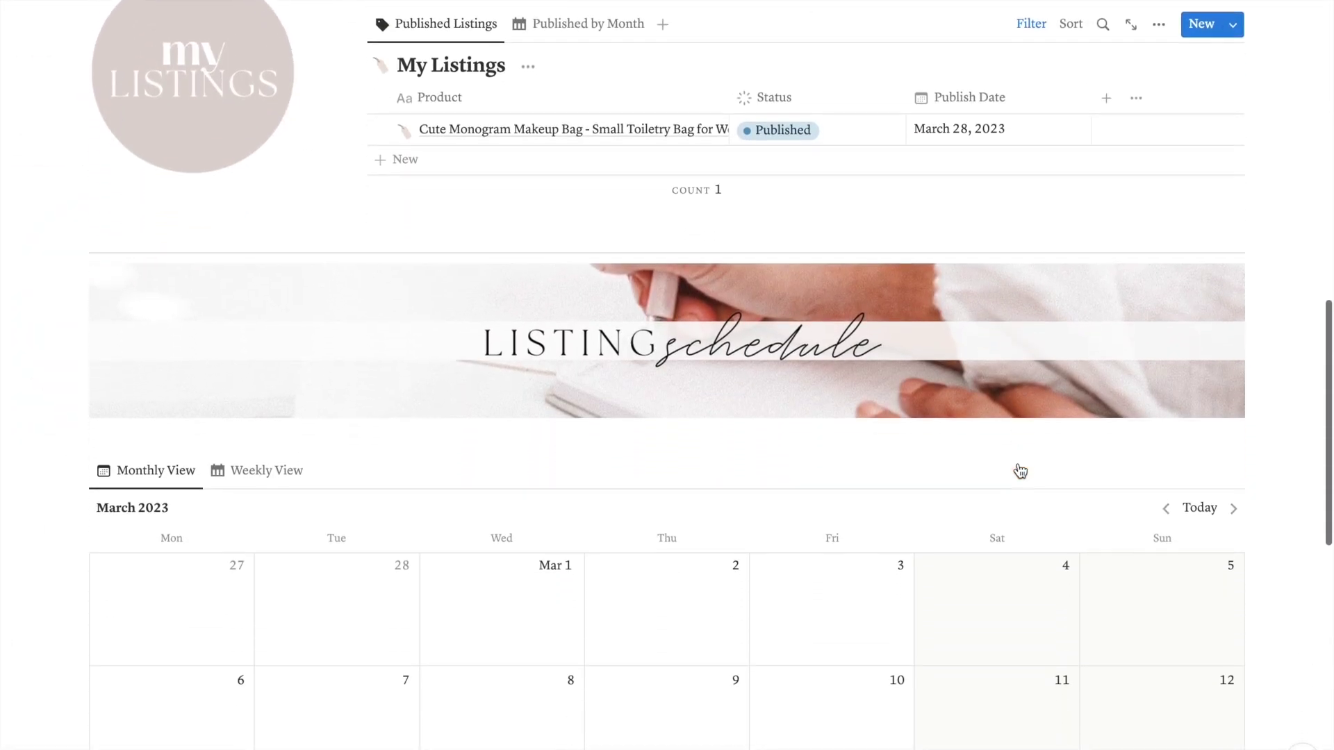
Set Product 1's publish date to March 29.
scroll(1019, 472, down, 3)
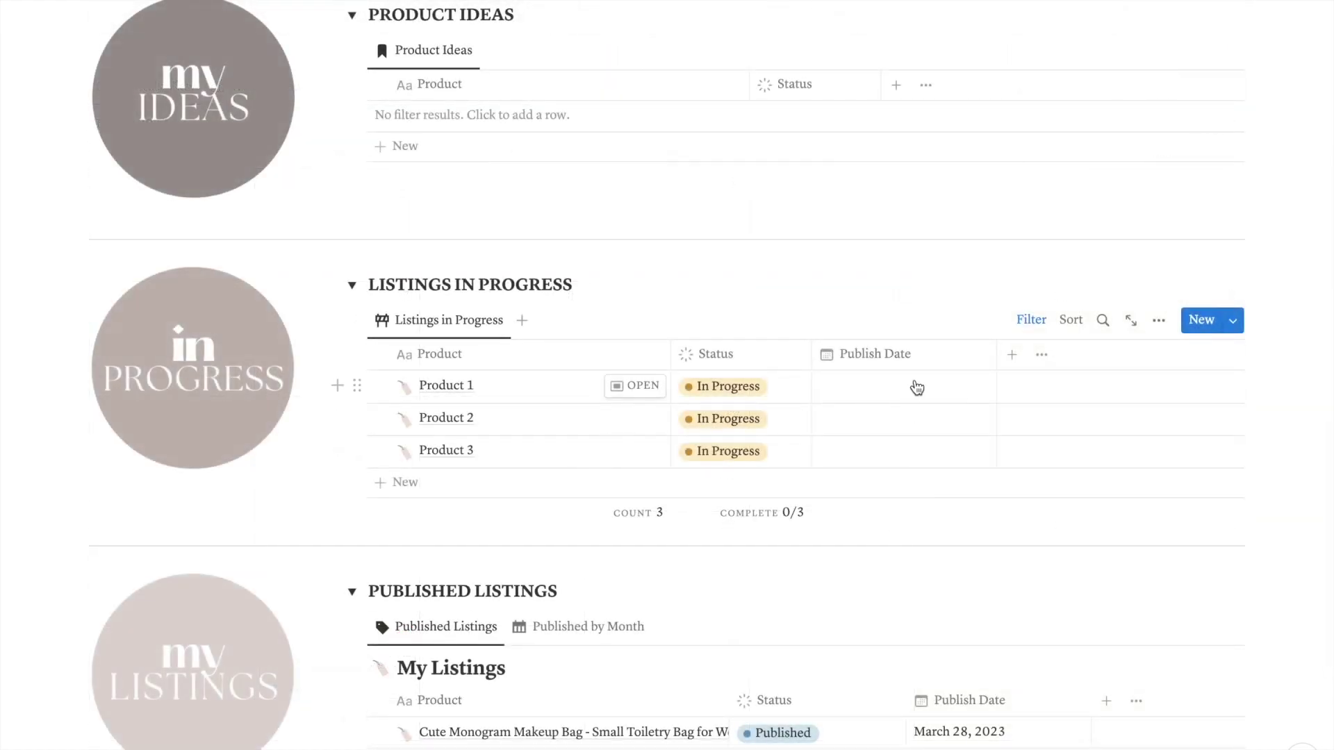
click(917, 387)
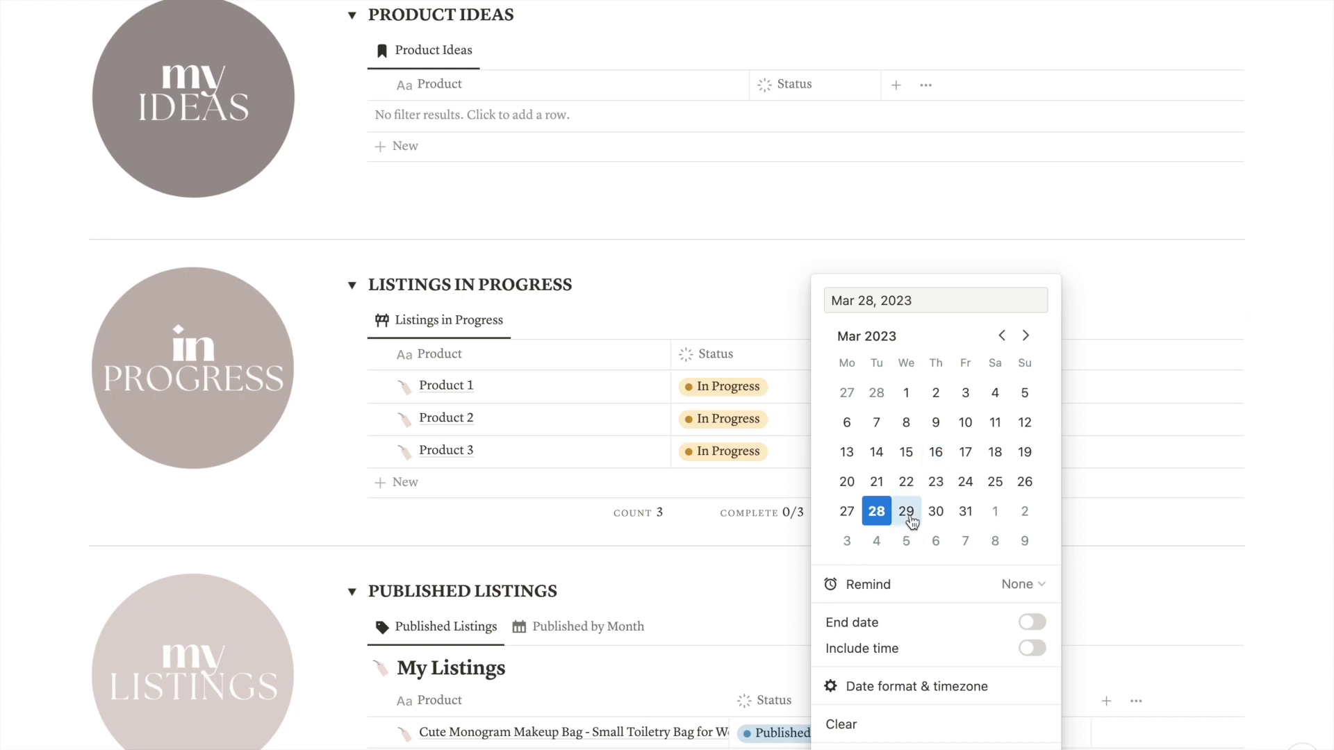
click(1084, 532)
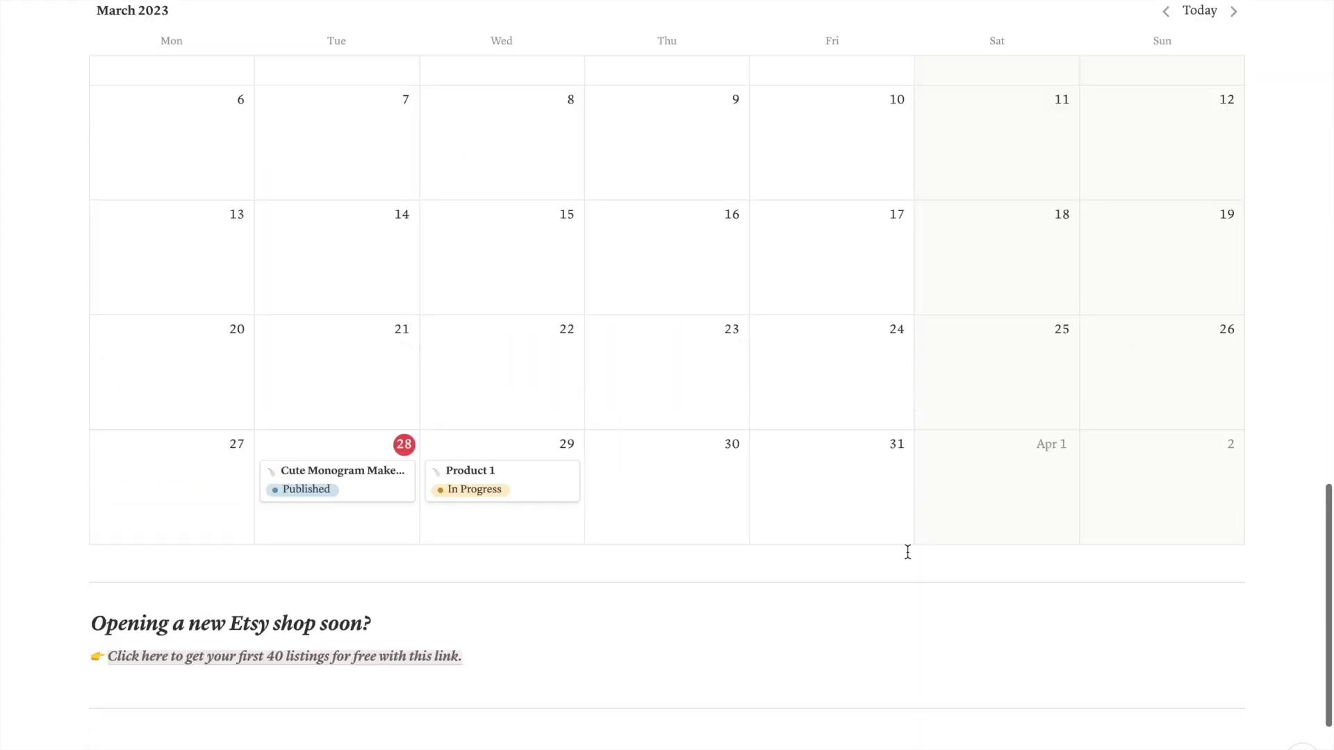
scroll(700, 497, up, 4)
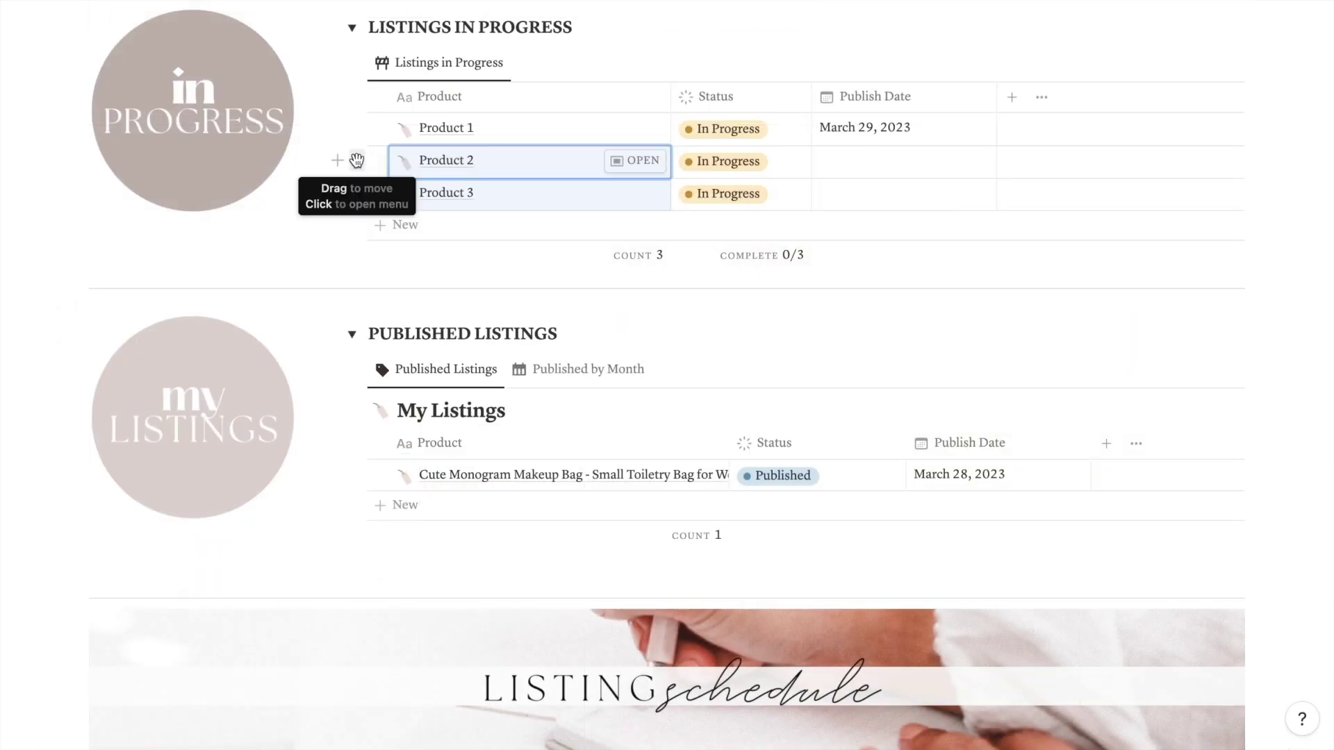
Schedule Product 2 on Thursday 30 and Product 3 on Friday 31 in the weekly calendar.
drag(356, 161, 641, 574)
scroll(566, 262, up, 5)
drag(356, 179, 798, 375)
scroll(815, 511, up, 1)
scroll(817, 512, up, 1)
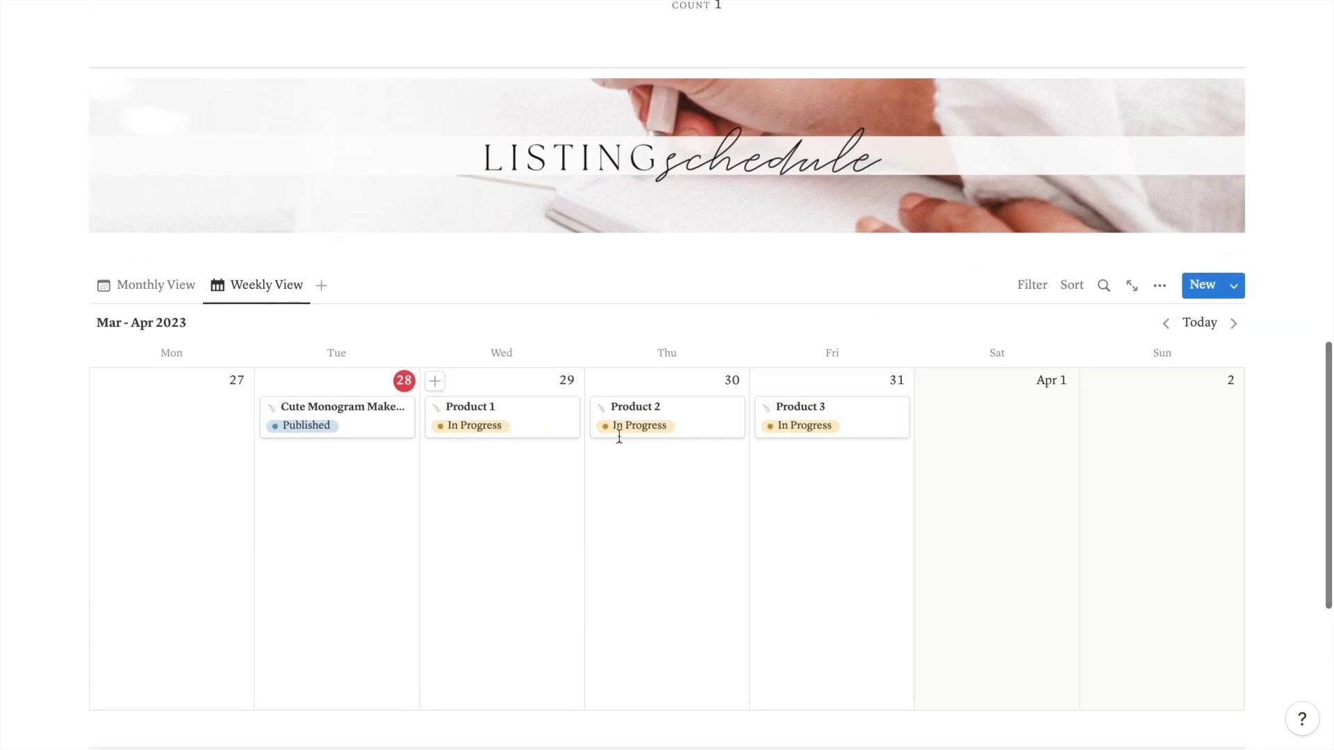